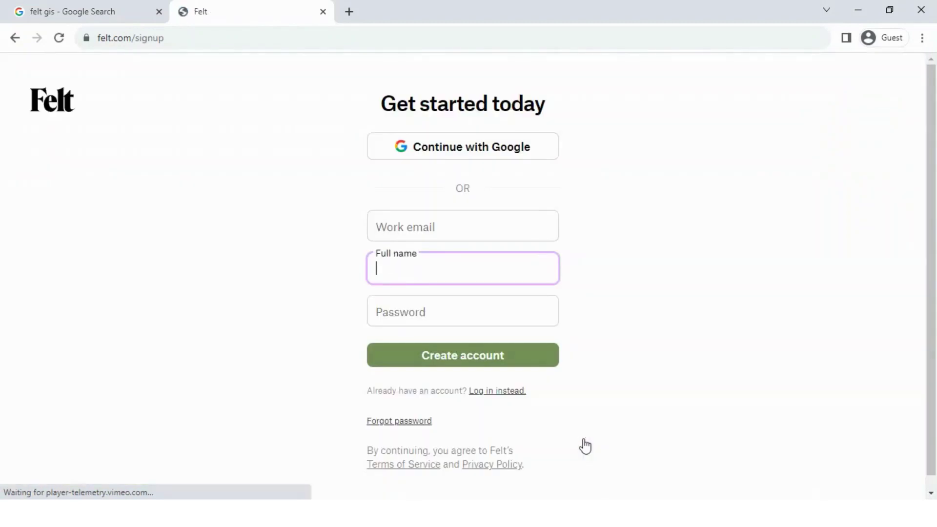
Sign in to Felt with a Google account, entering the account's e-mail address
click(485, 160)
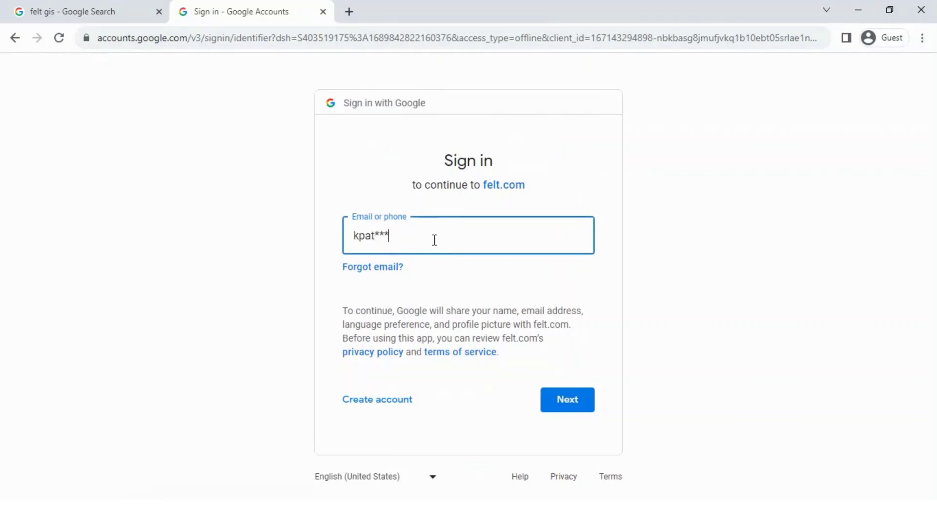
text(kpat***@gmail.com)
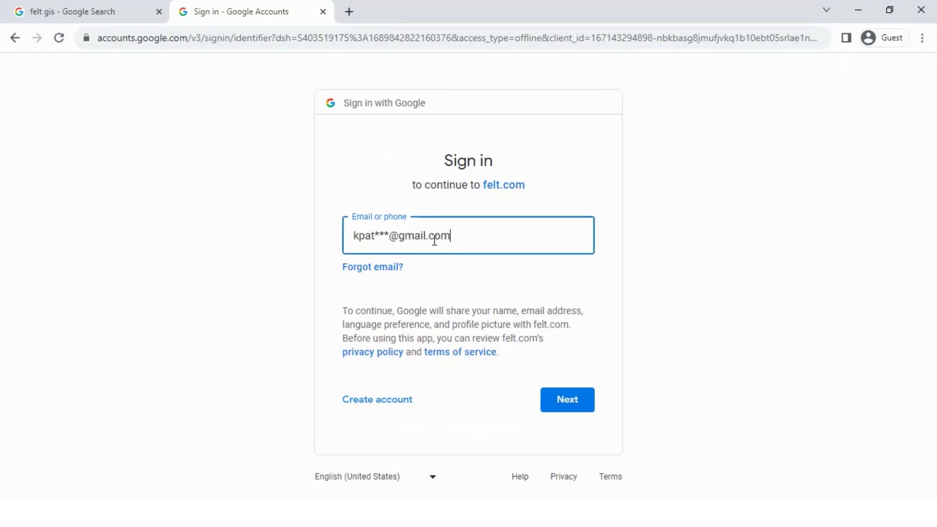
click(566, 402)
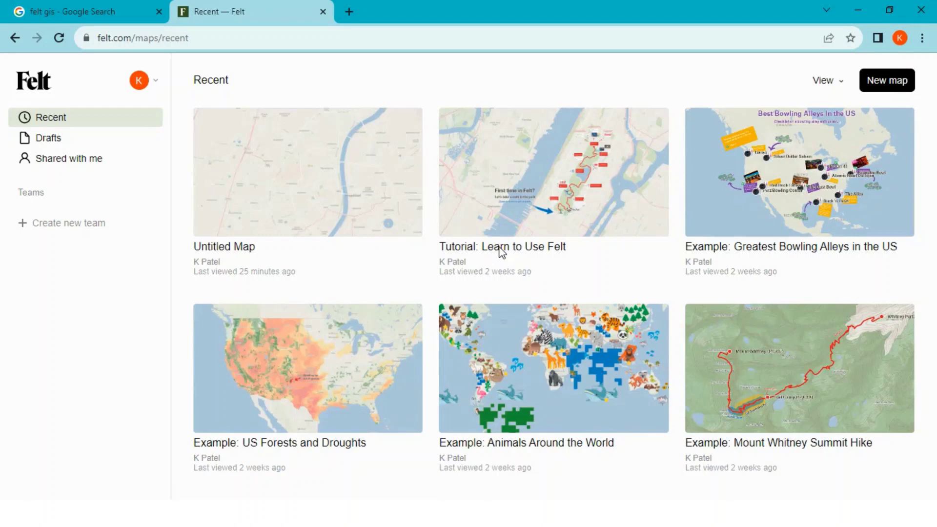
click(251, 37)
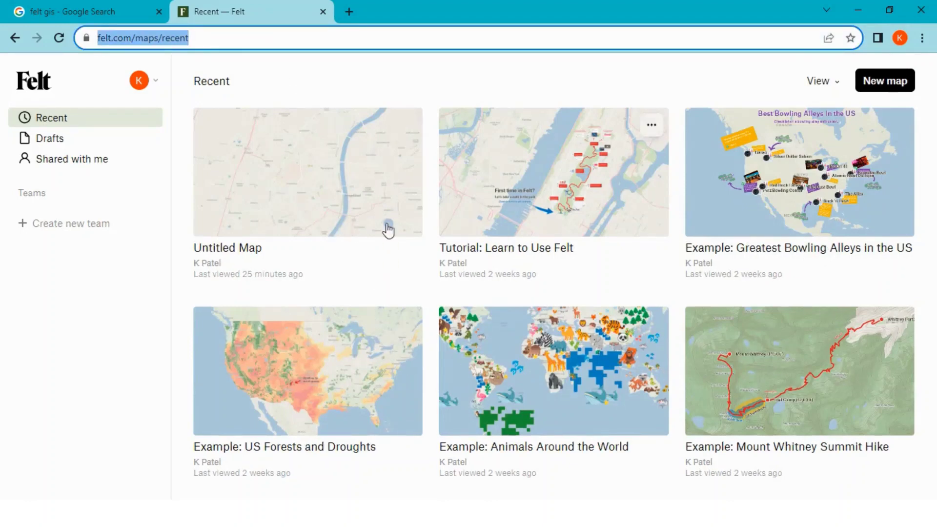
click(150, 325)
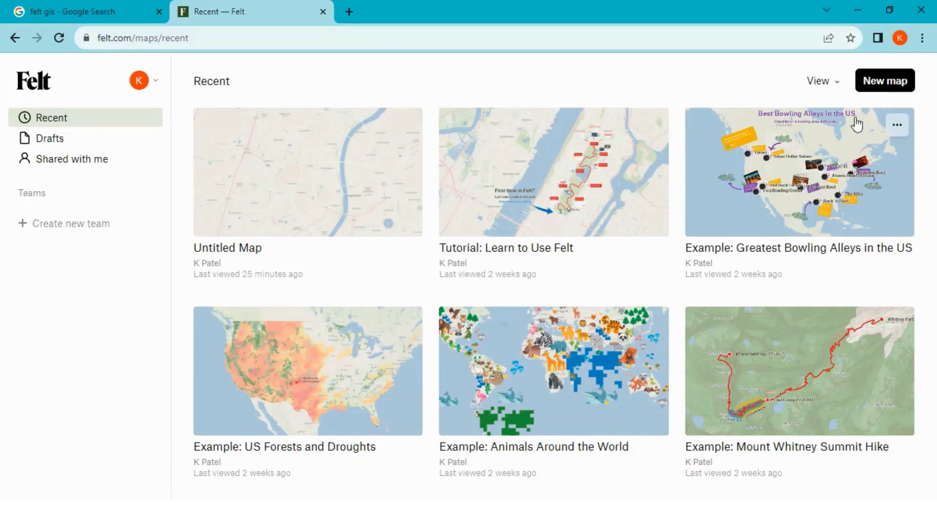
Create a new map, choosing Beginner as the map-making experience level and skipping the team creation
click(886, 93)
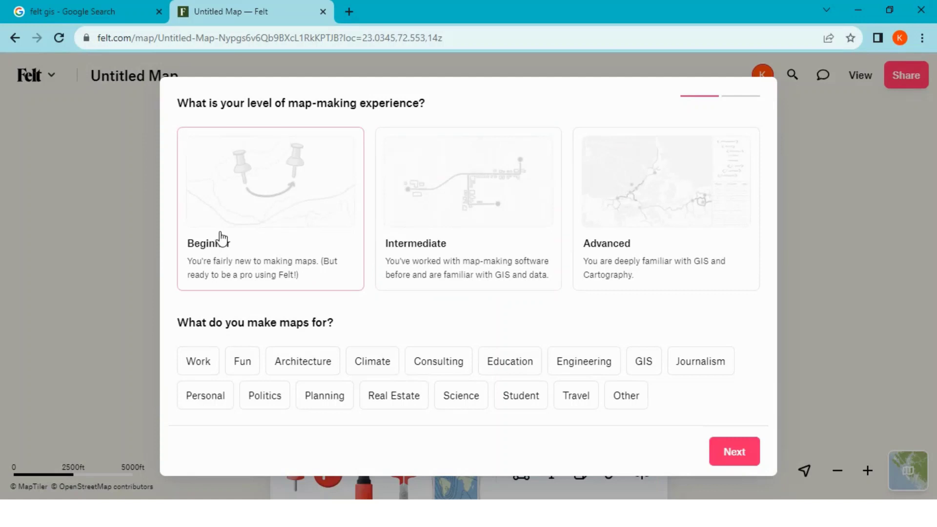
click(252, 228)
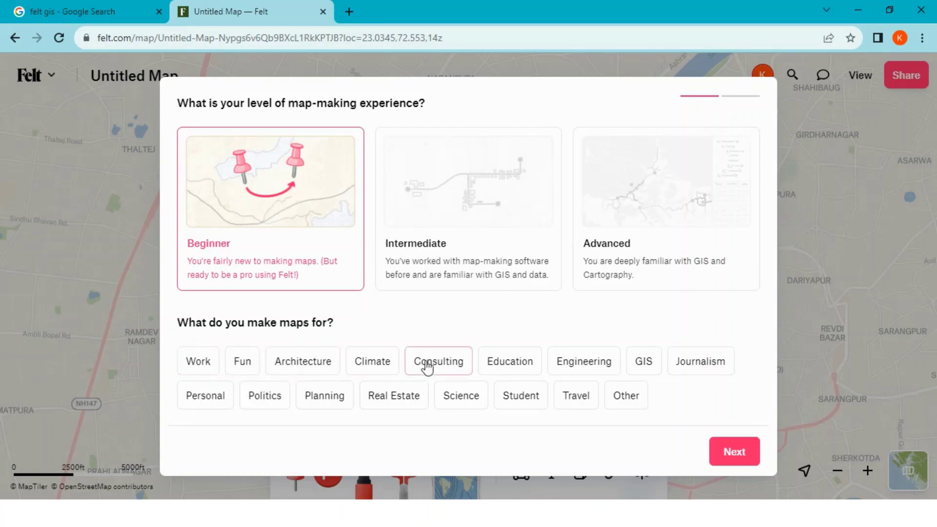
click(736, 453)
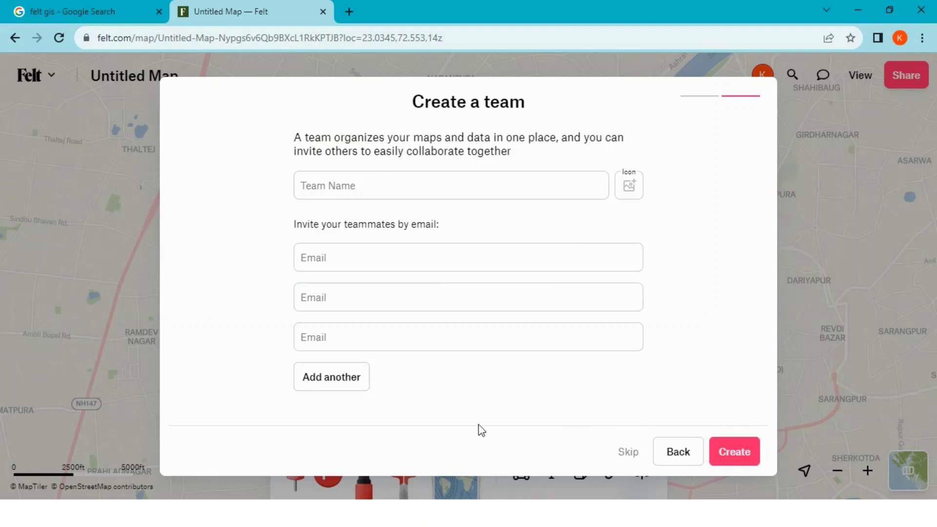
click(629, 455)
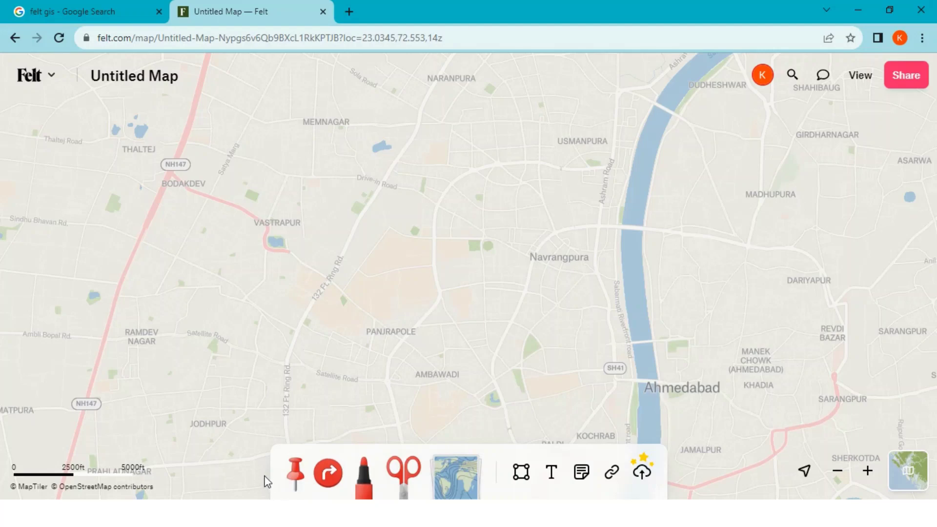
Examine the base map from the whole of South Asia down to the city of Ahmedabad
scroll(398, 271, down, 5)
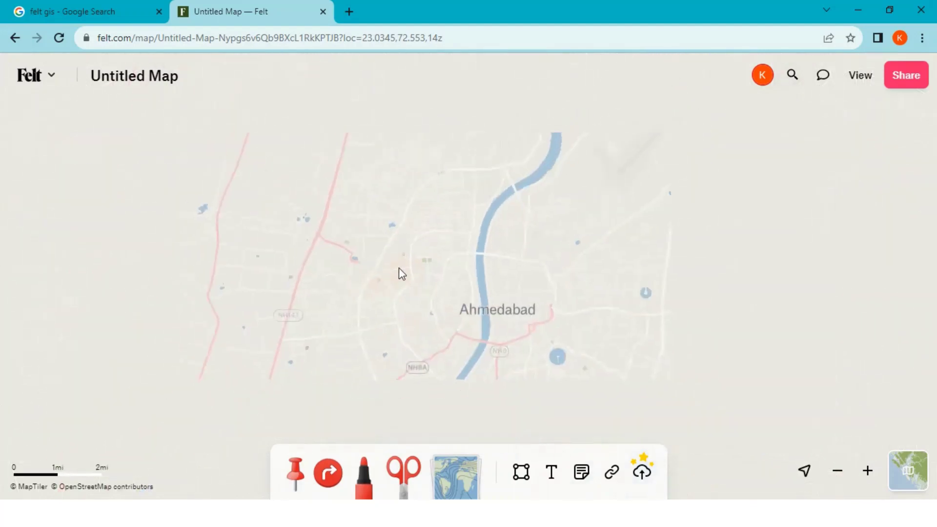
scroll(399, 267, down, 5)
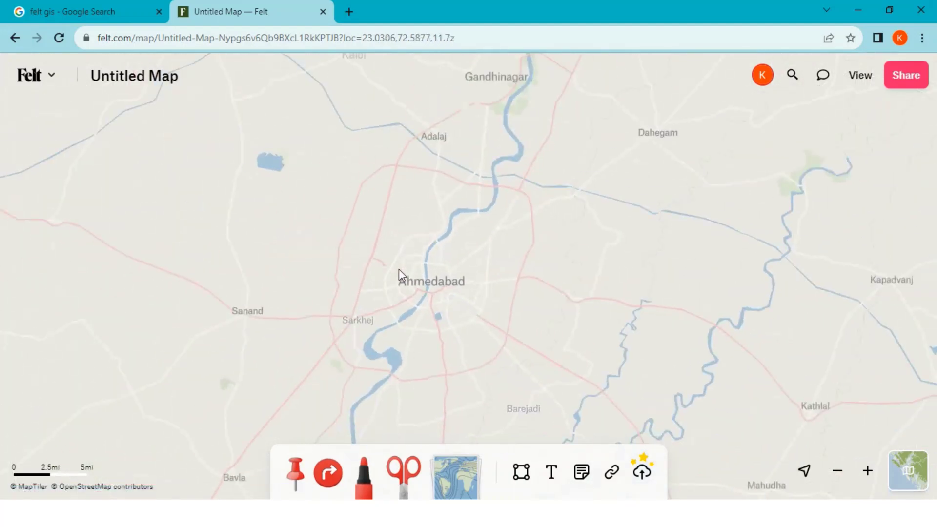
scroll(400, 269, down, 5)
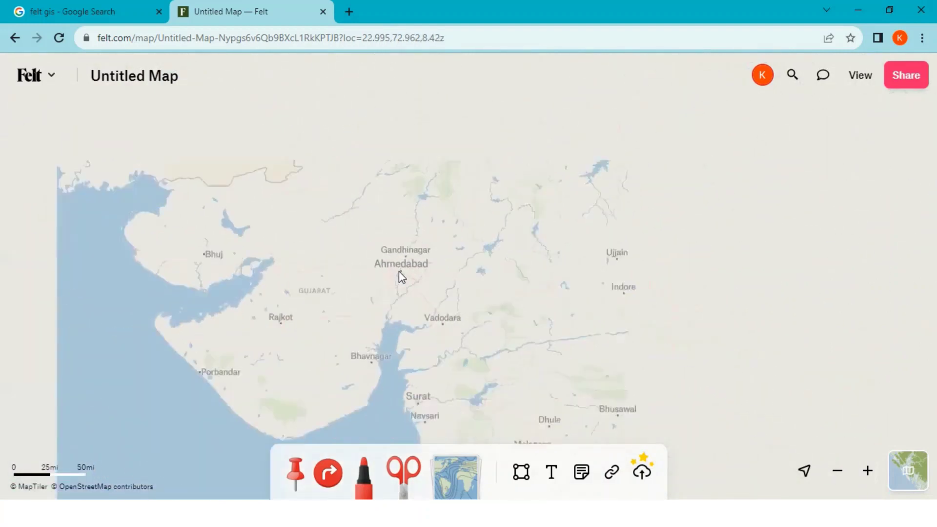
scroll(399, 273, down, 5)
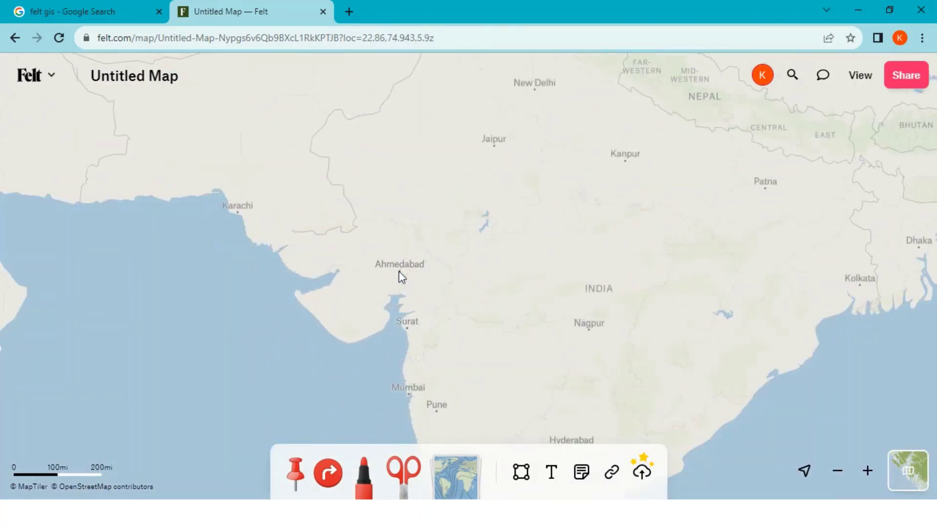
scroll(400, 272, down, 4)
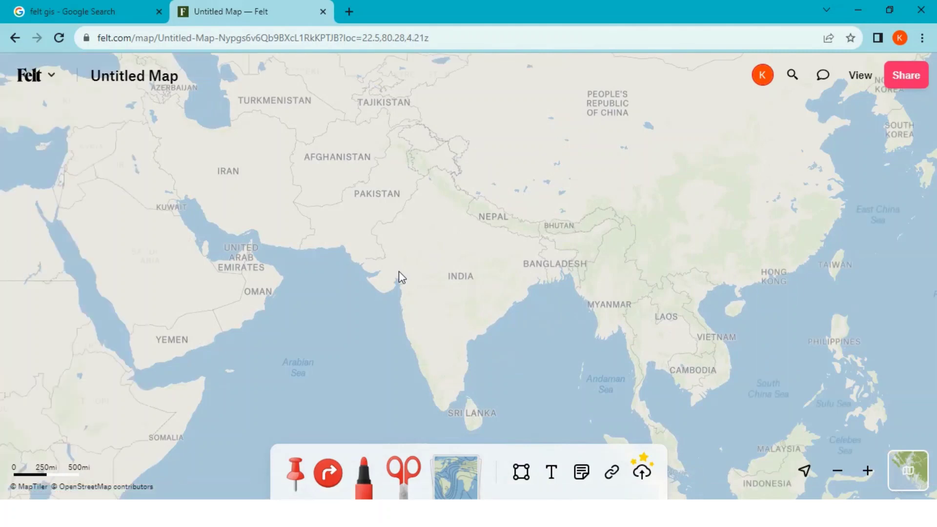
scroll(399, 272, up, 3)
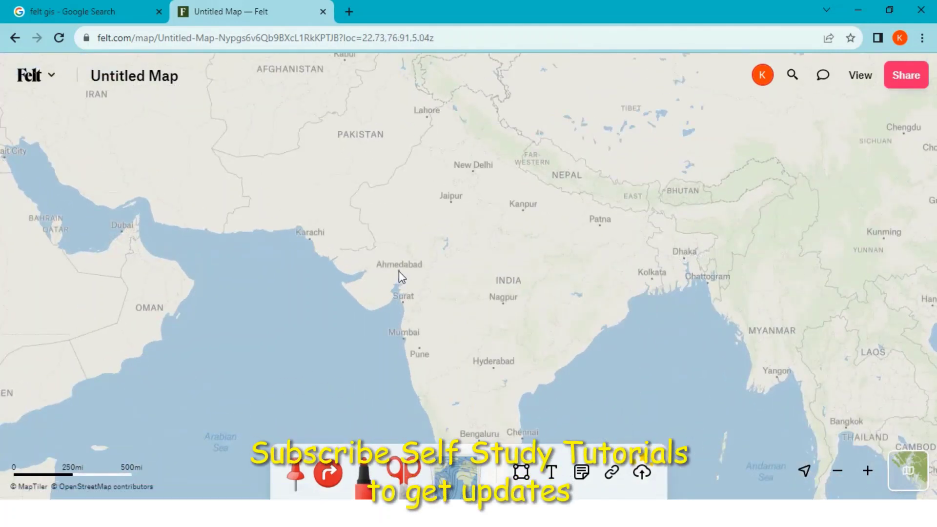
scroll(399, 271, up, 5)
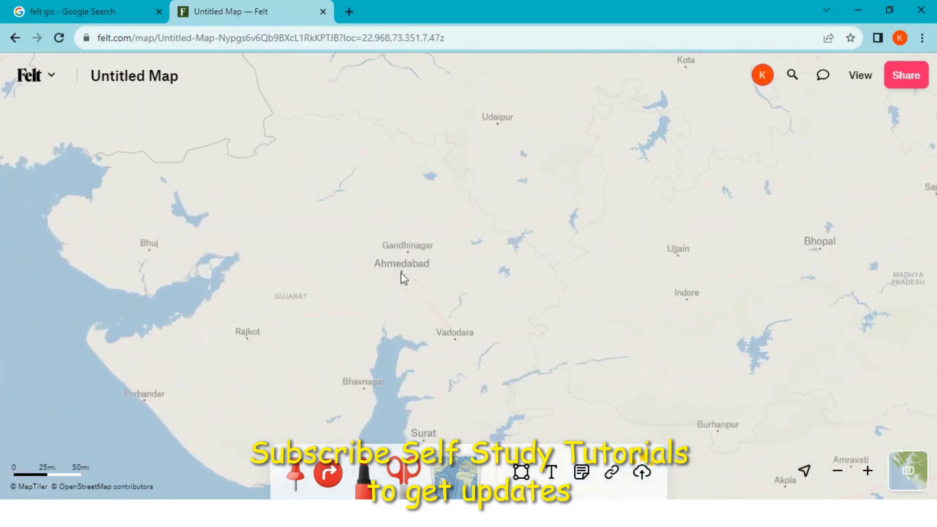
scroll(401, 277, up, 2)
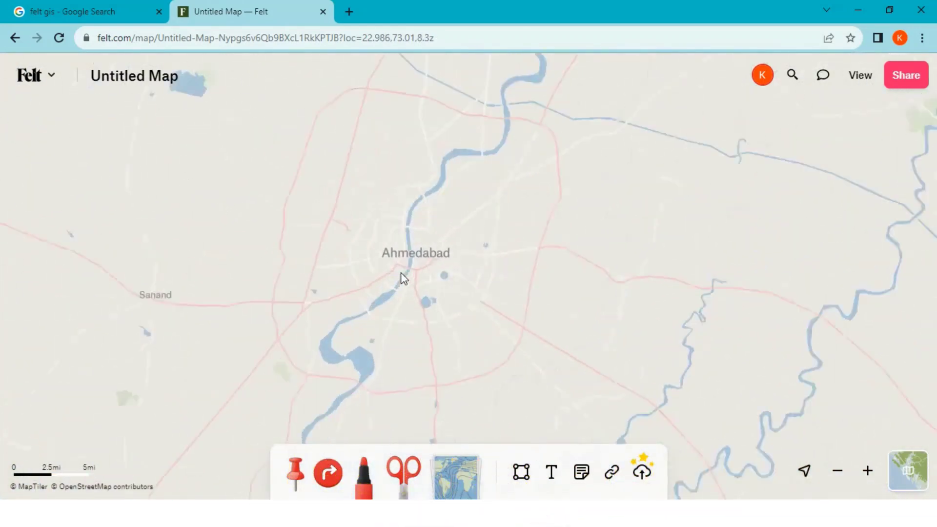
scroll(400, 272, up, 8)
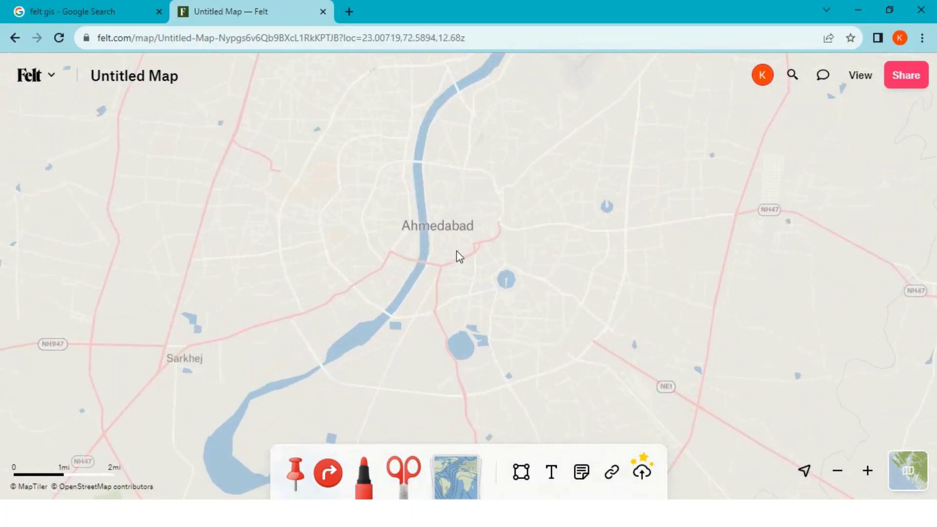
Rename the untitled map as "Key Places to Visit Ahmedabad"
click(150, 76)
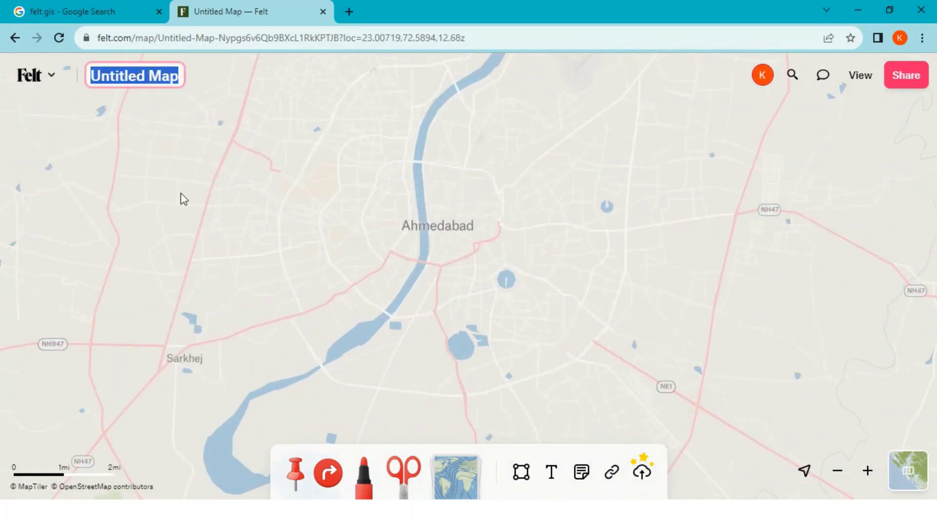
text(Key )
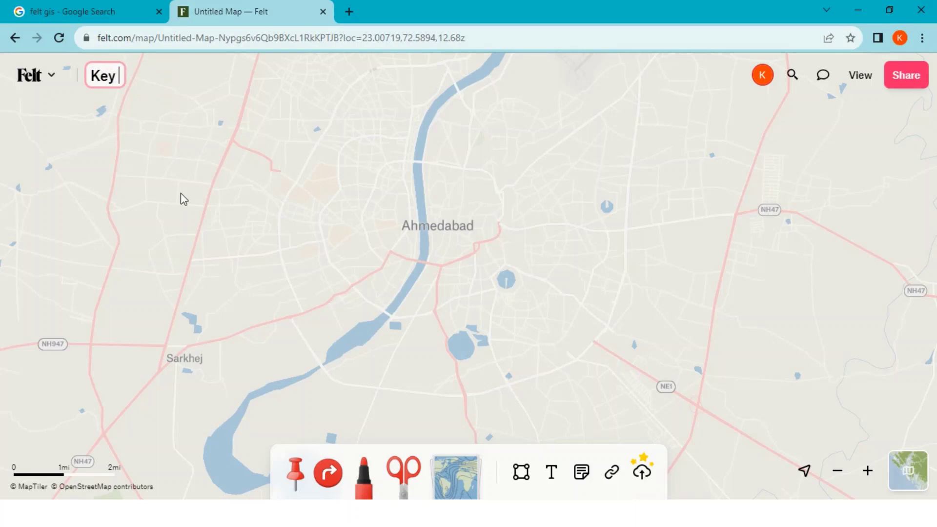
text(Places to )
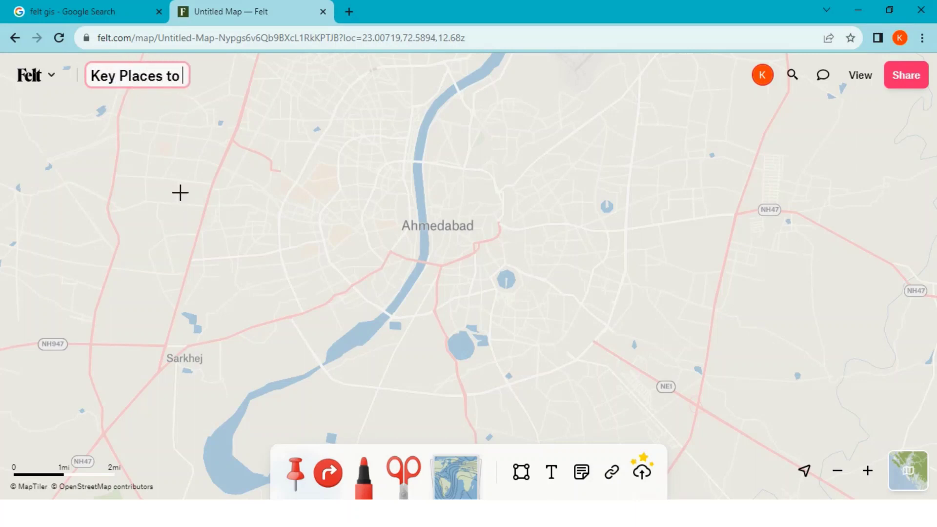
text(Visit C)
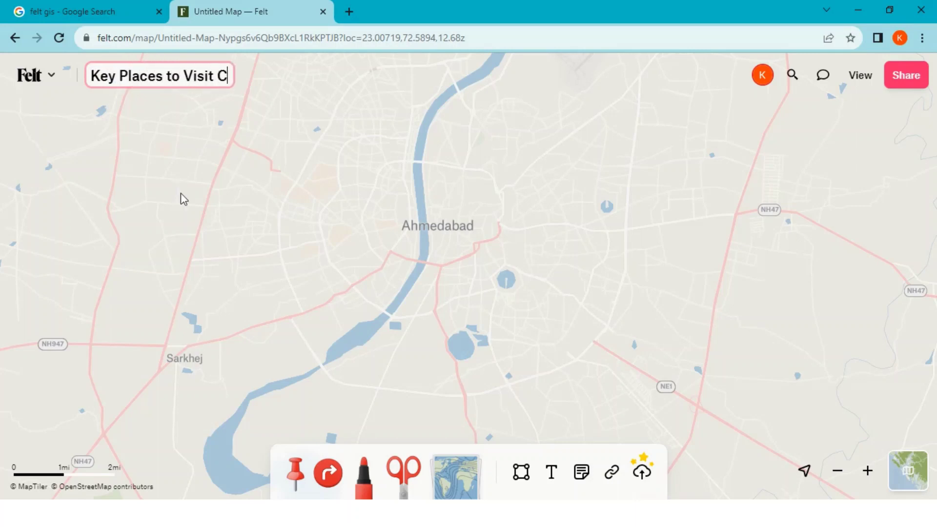
key(BackSpace)
key(BackSpace)
text(Ahmedabad)
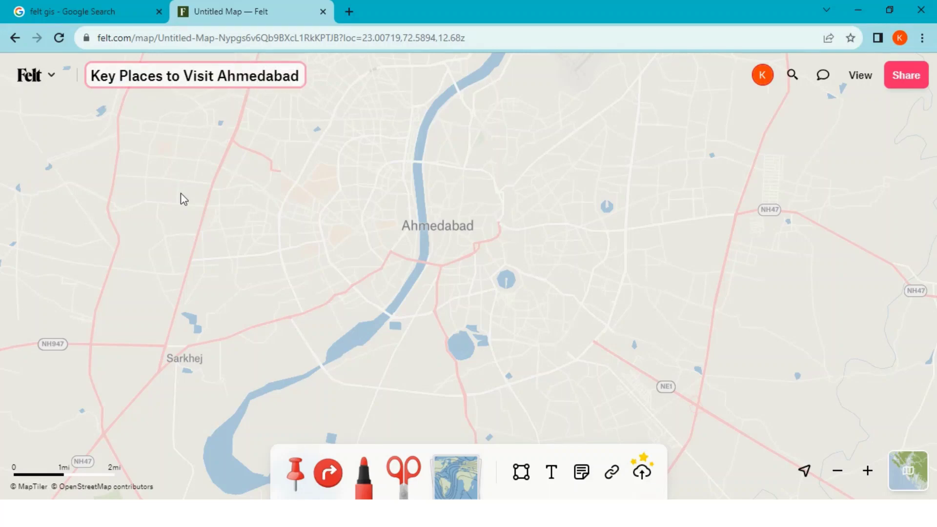
key(Return)
Place a red pin beside the runway northeast of central Ahmedabad and name it "Airport"
scroll(405, 233, up, 5)
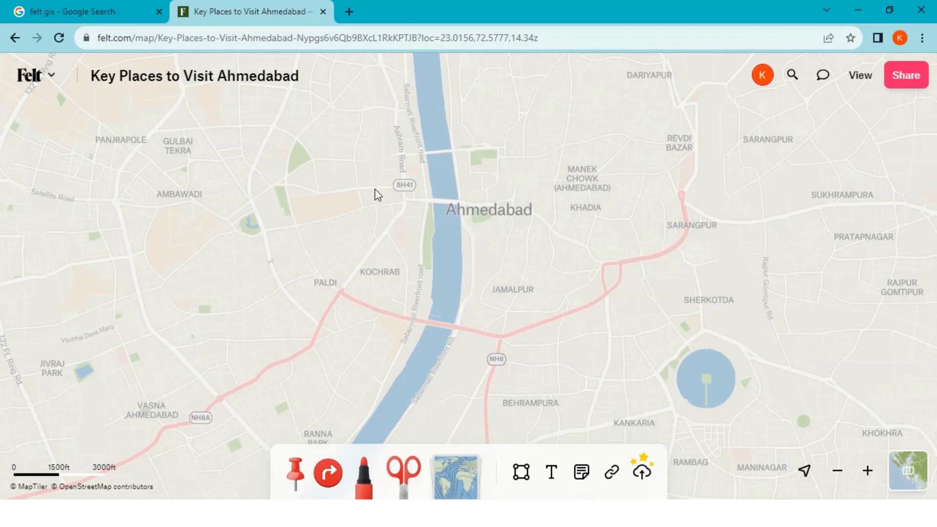
drag(378, 195, 359, 322)
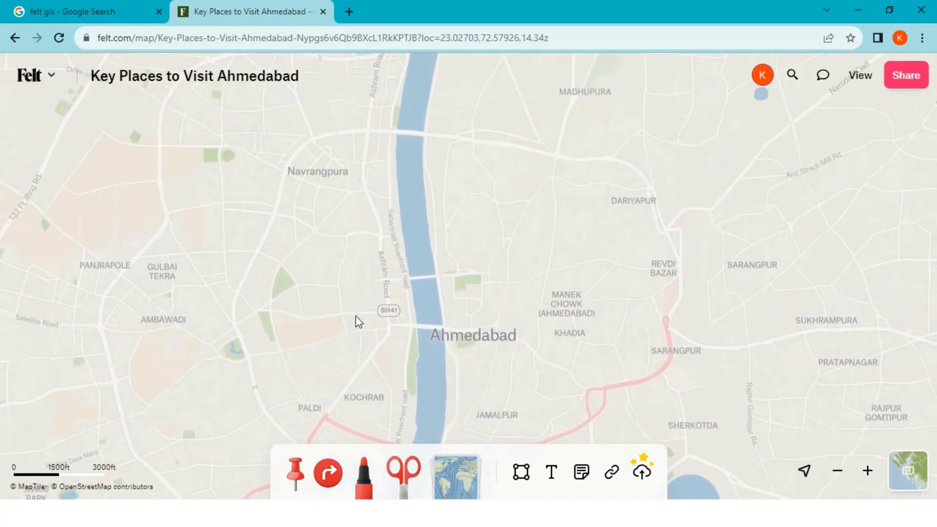
scroll(356, 316, down, 5)
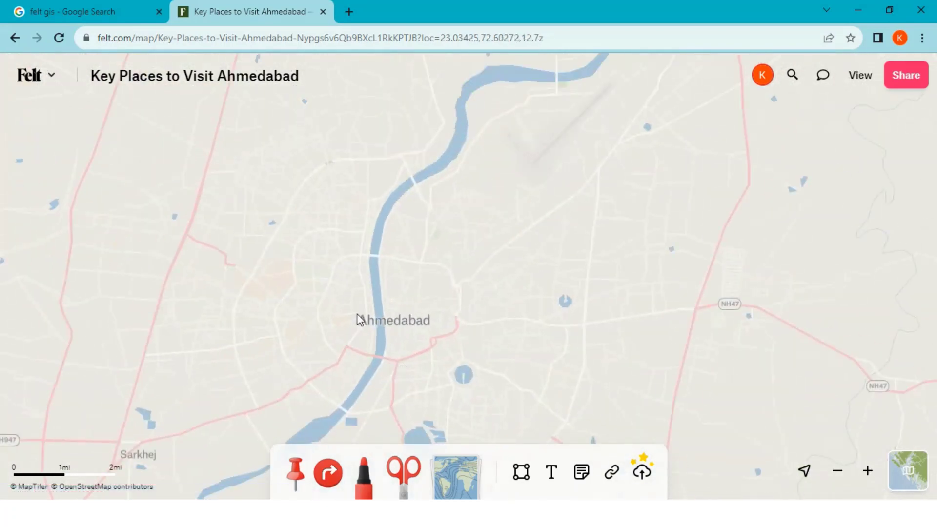
click(295, 476)
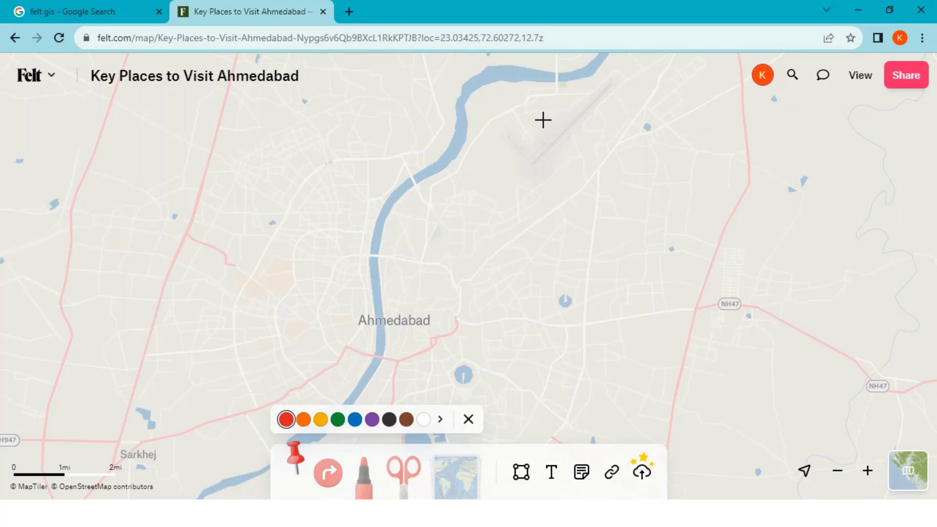
click(543, 120)
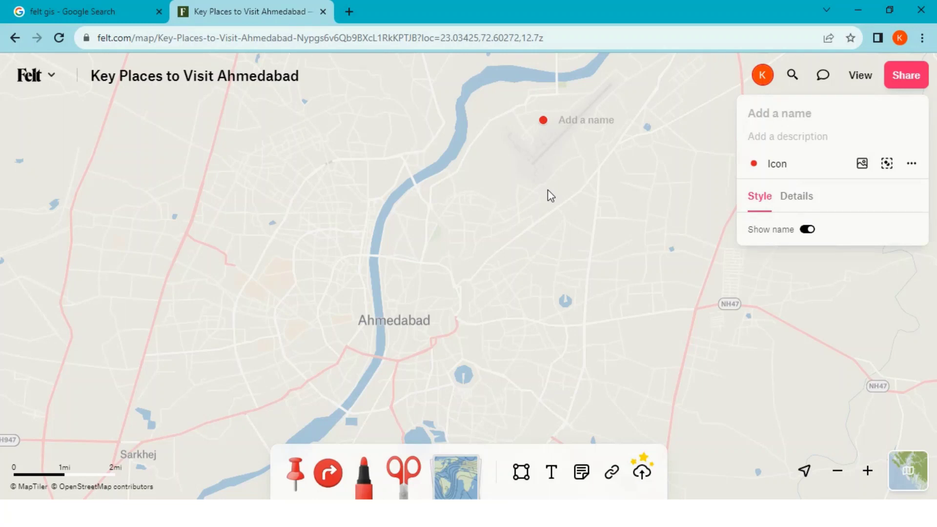
text(Airpor)
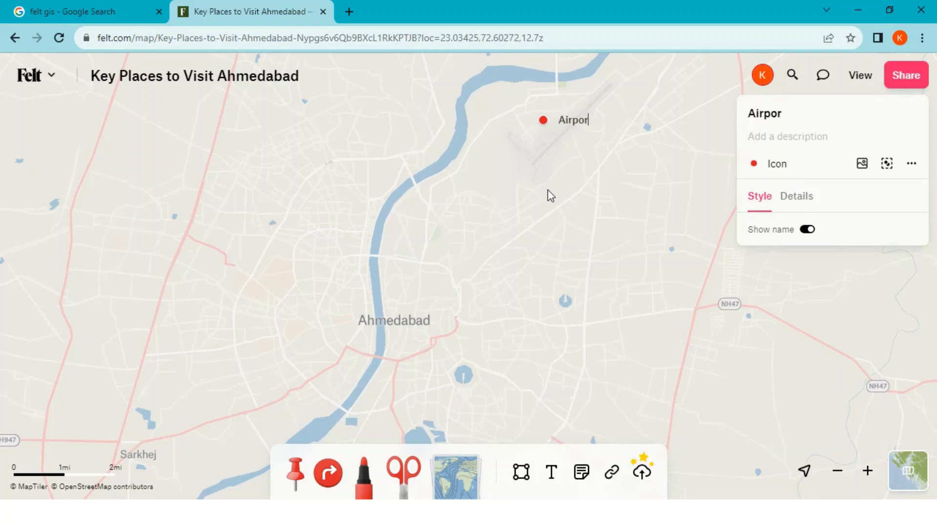
text(t)
key(Return)
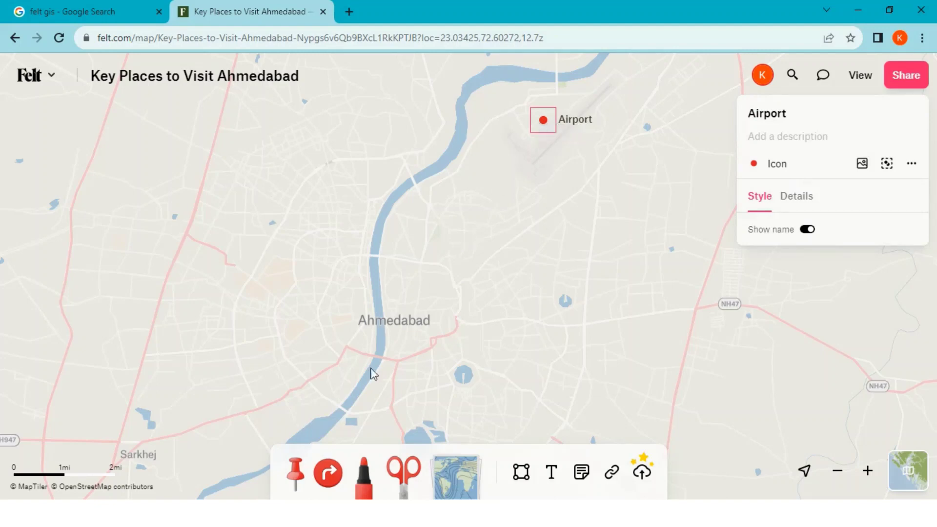
Place a red pin on the river's west bank by Ashram Road, opposite Dudheshwar, and name it "Gandhi Ashram"
click(292, 478)
scroll(391, 207, up, 3)
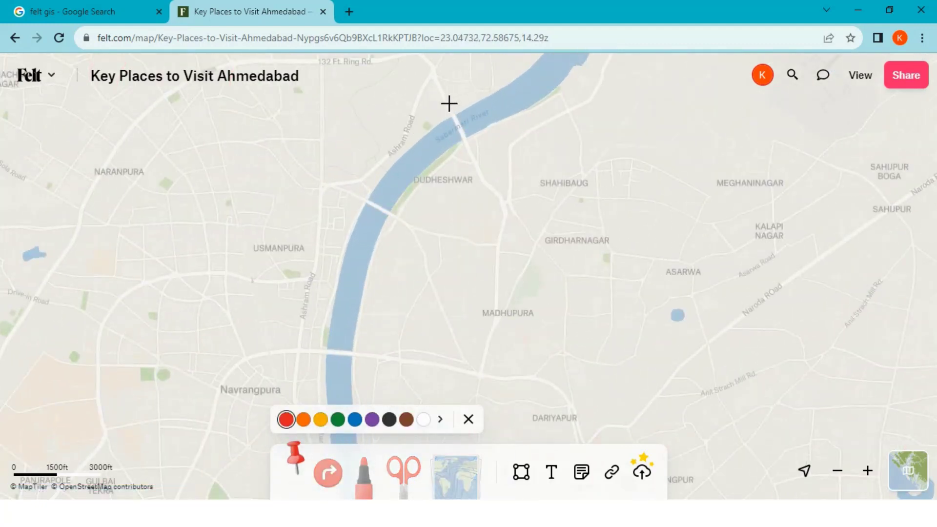
click(417, 117)
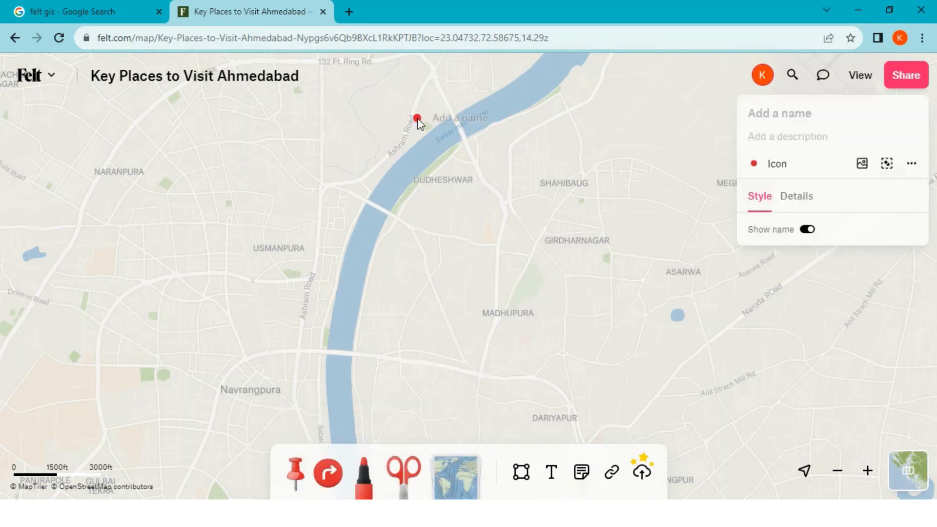
text(Gandhi A)
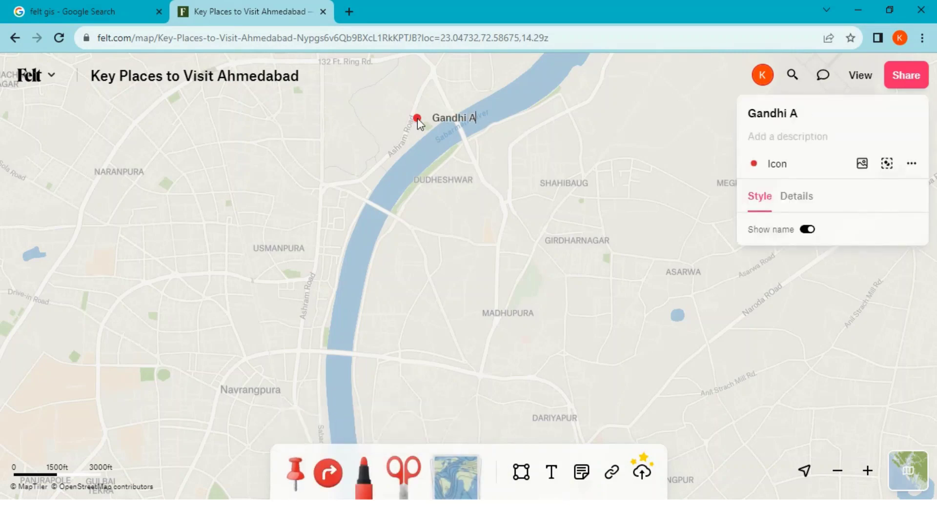
text(shram)
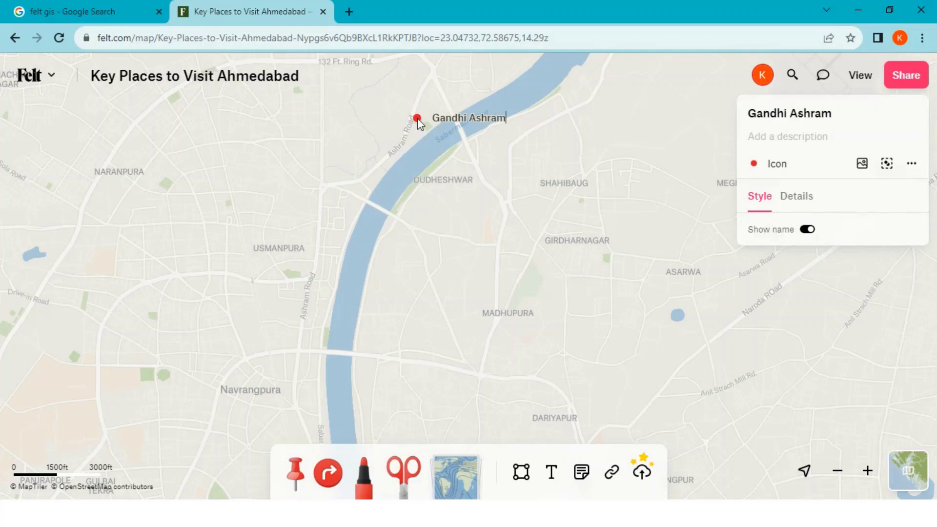
key(Return)
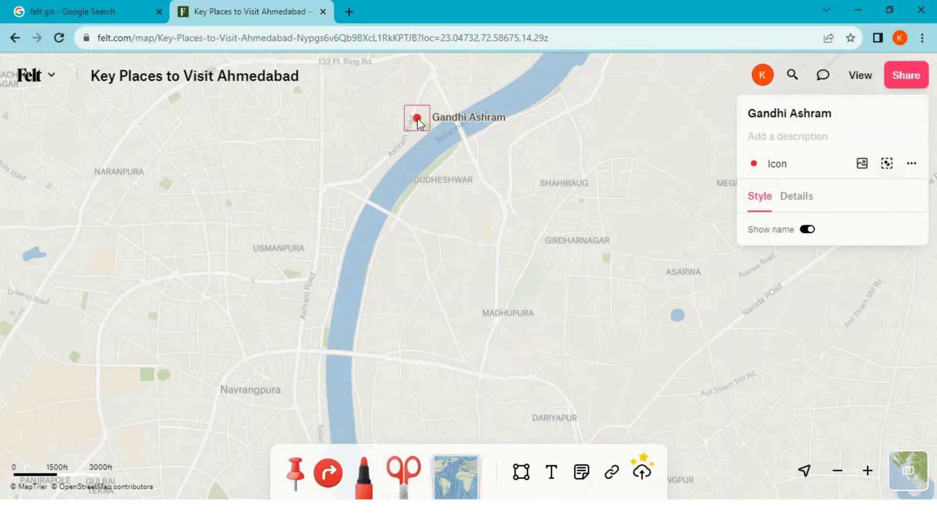
Place a red pin on the small round lake southeast of central Ahmedabad and name it "Kankaria Lake"
scroll(436, 198, down, 3)
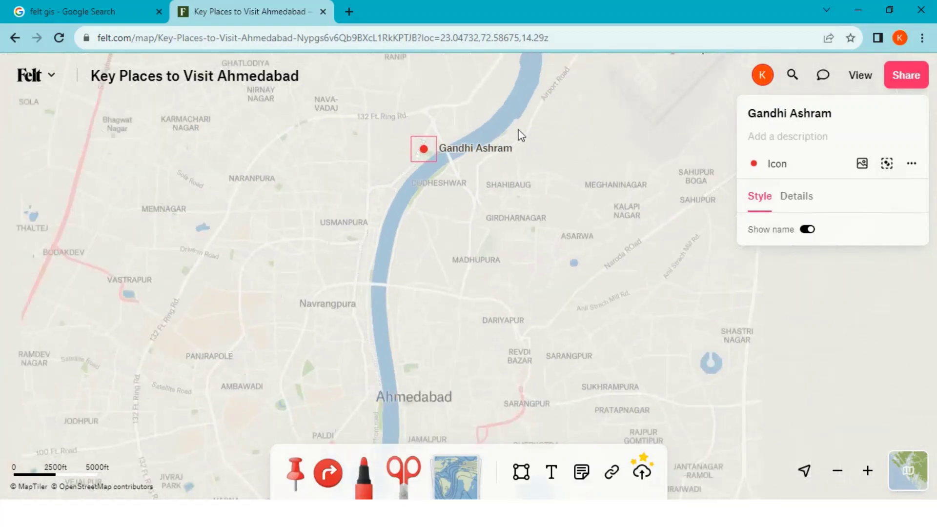
scroll(494, 253, down, 3)
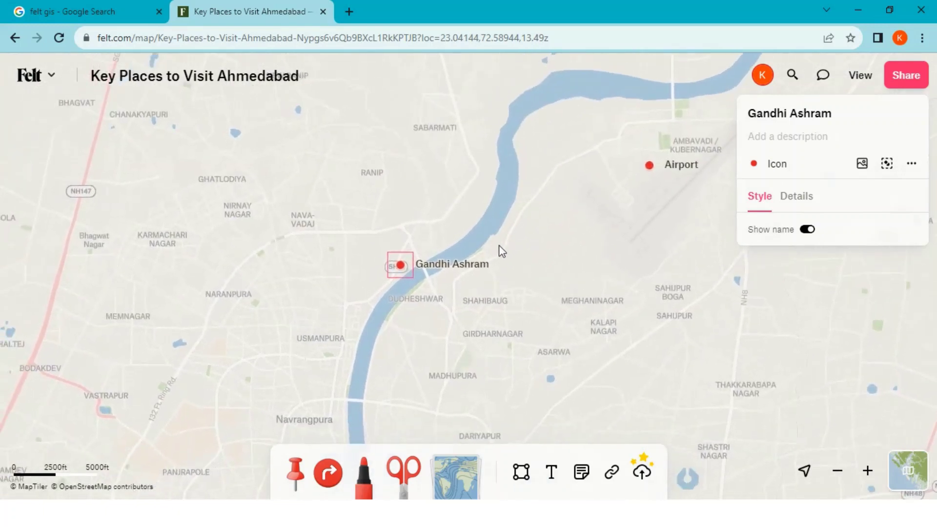
scroll(499, 250, down, 2)
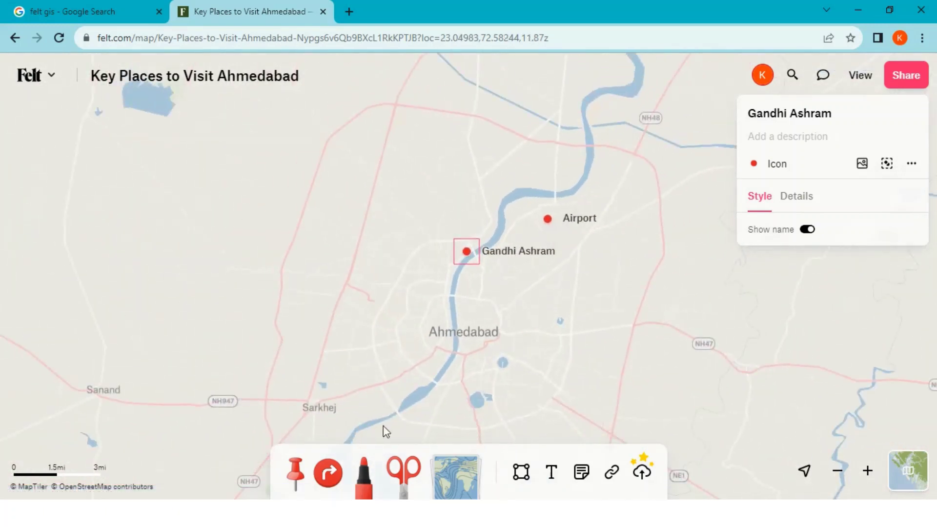
click(295, 474)
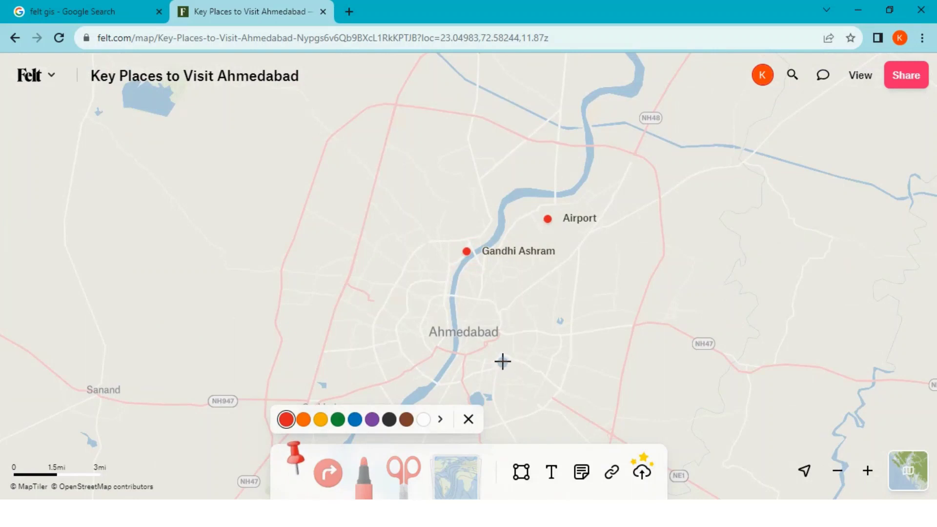
click(503, 362)
text(Ka)
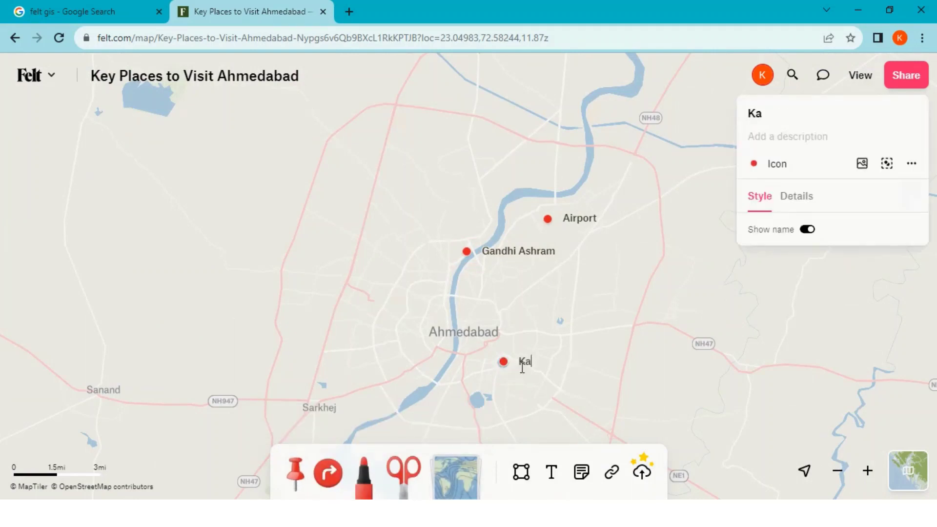
text(nkaria Lake)
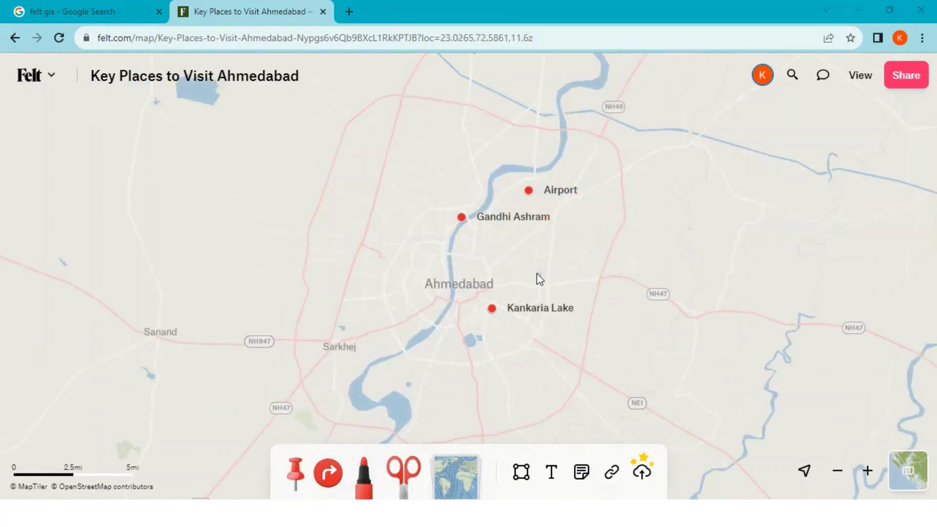
Search the map for "adalaj" and add the Adalaj Step Well result in Gandhinagar as a pin
click(791, 76)
text(ad)
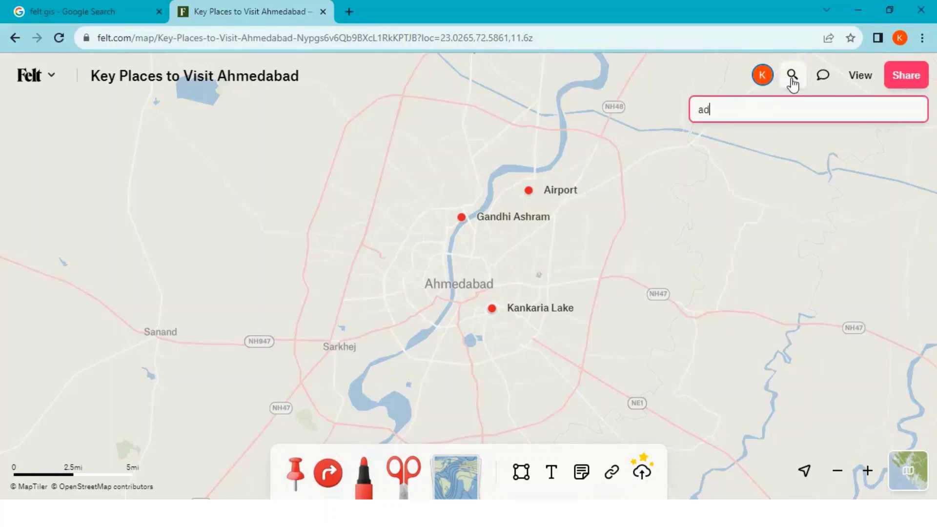
text(alaj)
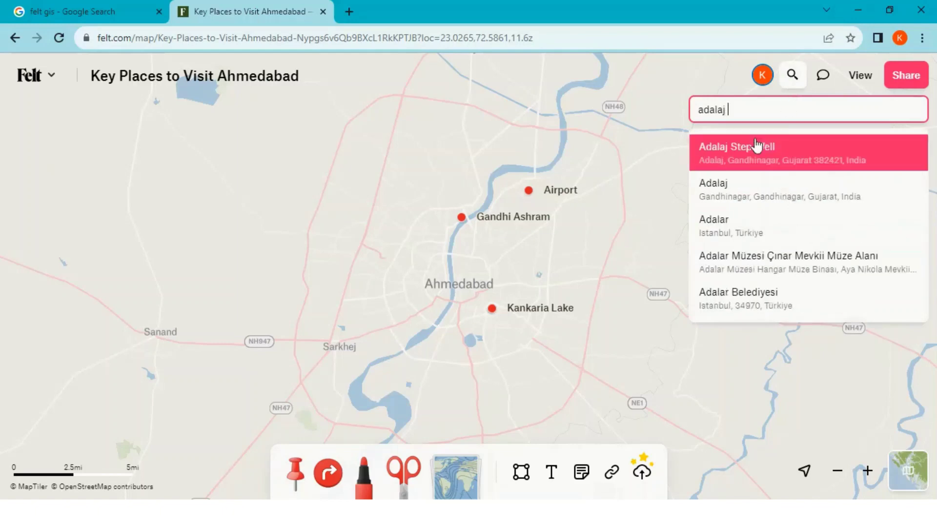
click(749, 160)
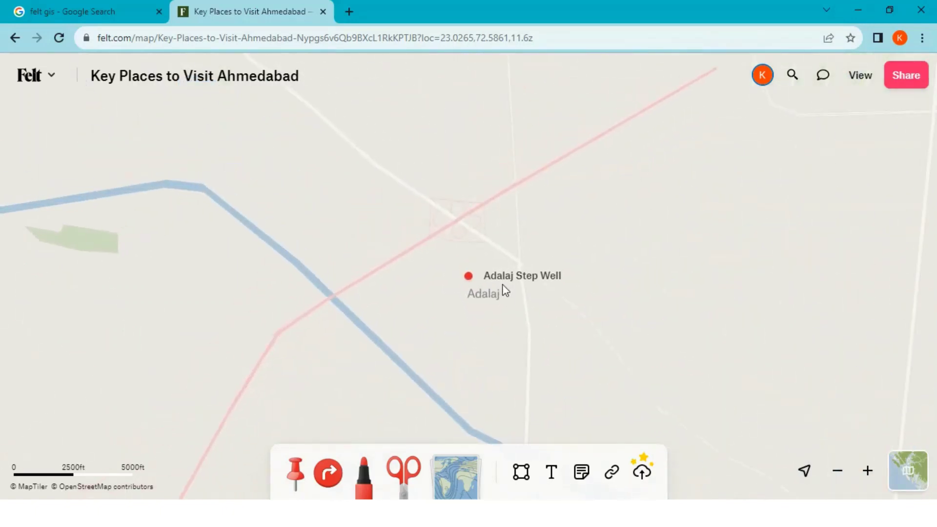
Give the Adalaj Step Well pin the description "It was built in 1498"
scroll(508, 284, down, 5)
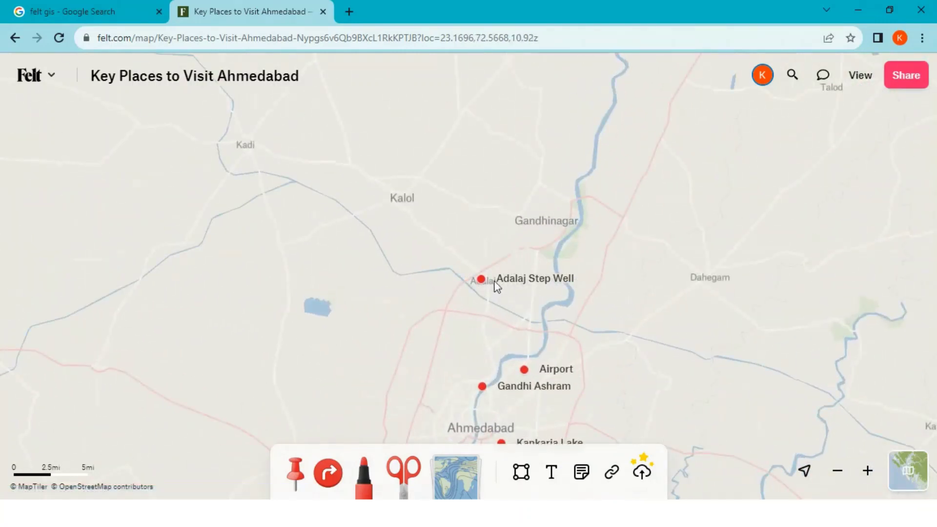
drag(496, 289, 481, 186)
click(503, 168)
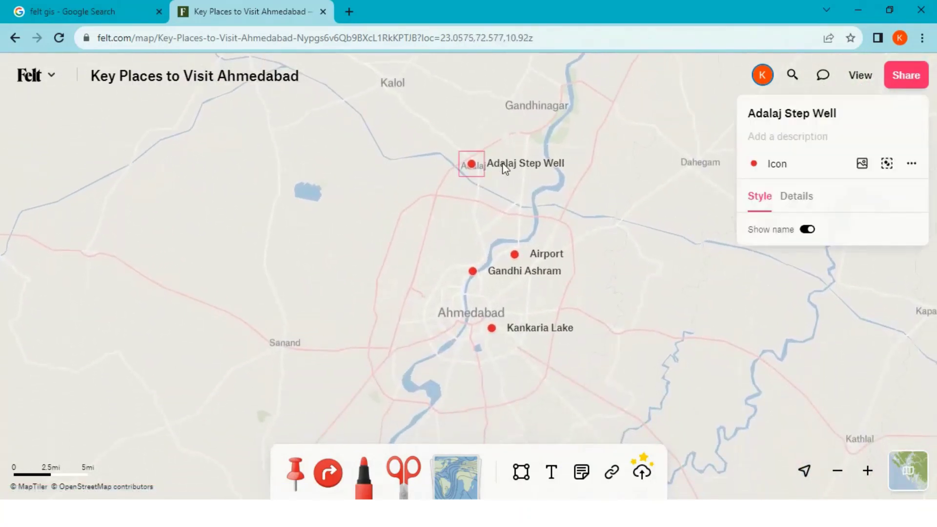
click(801, 138)
text(It was built in 1498)
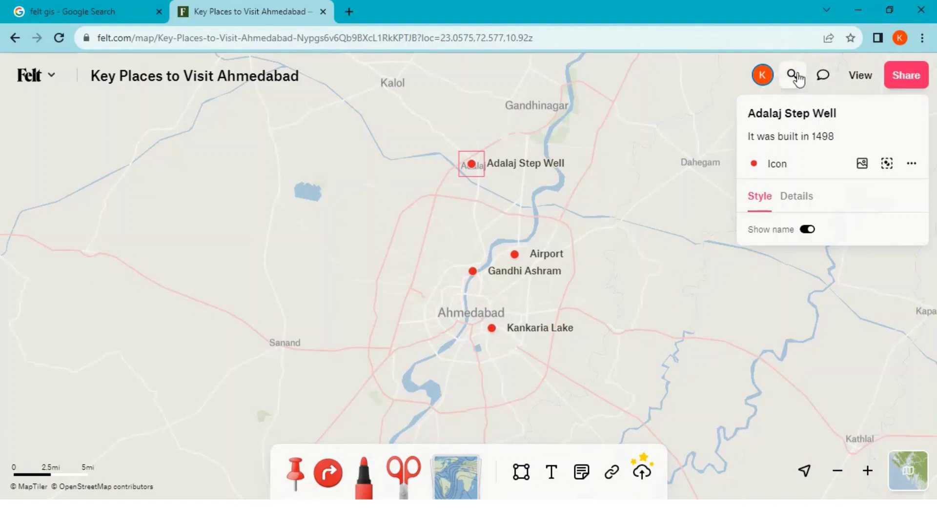
Search the map for "sidi" and add the Sidi Saiyyed's Jali result in Ahmedabad as a pin
click(794, 75)
text(sidi)
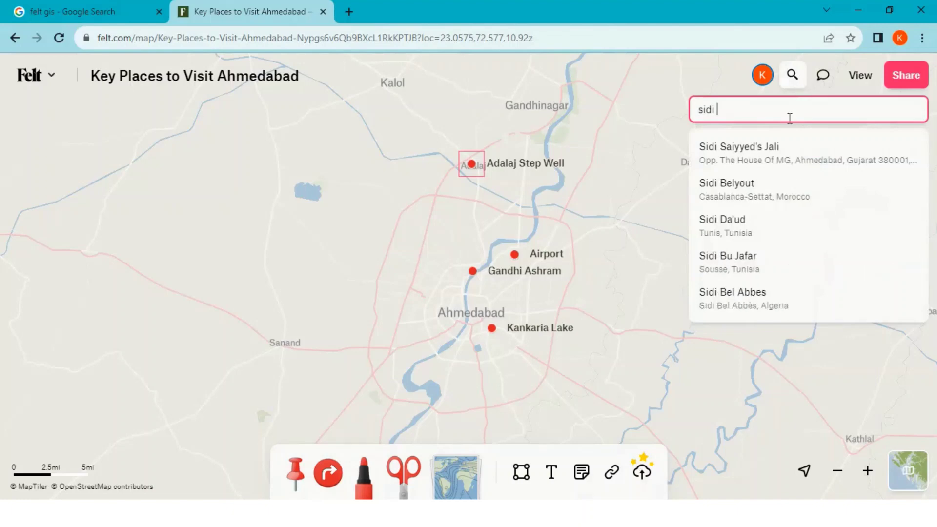
click(710, 152)
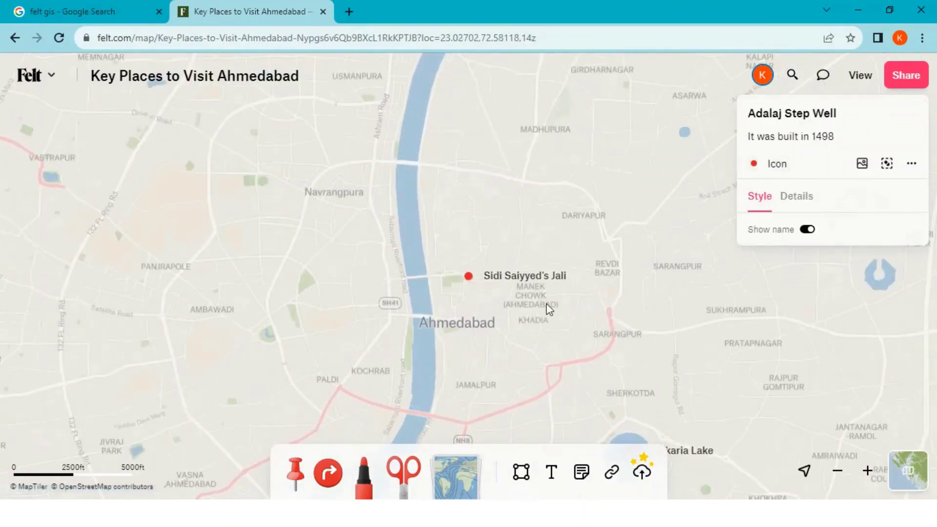
scroll(517, 301, down, 3)
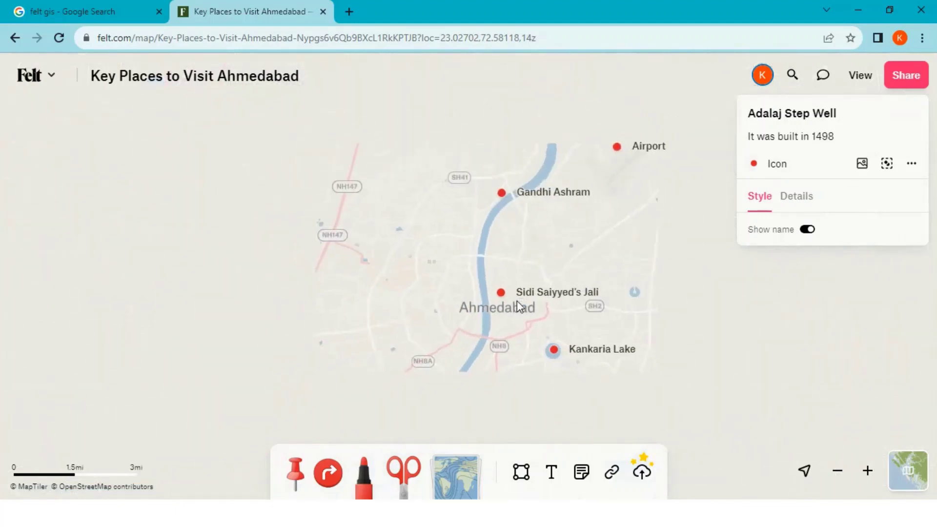
scroll(516, 301, down, 1)
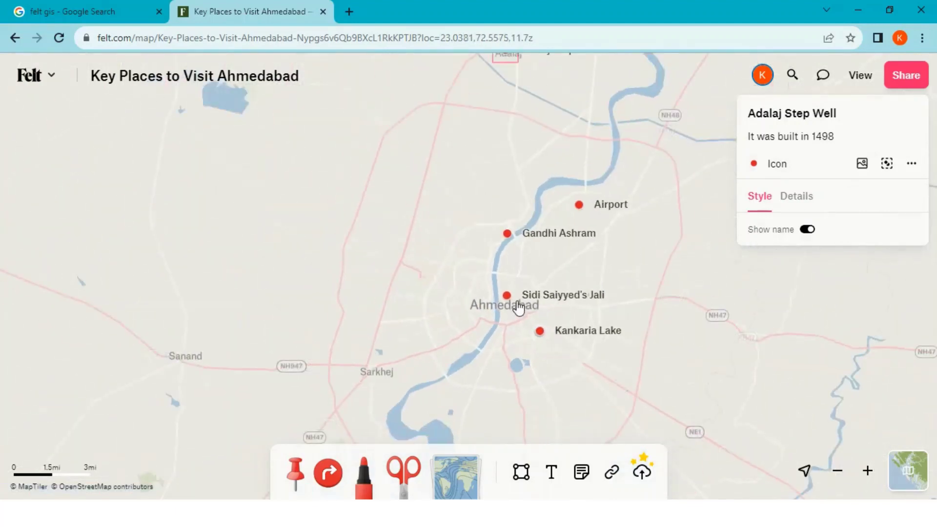
scroll(519, 307, down, 1)
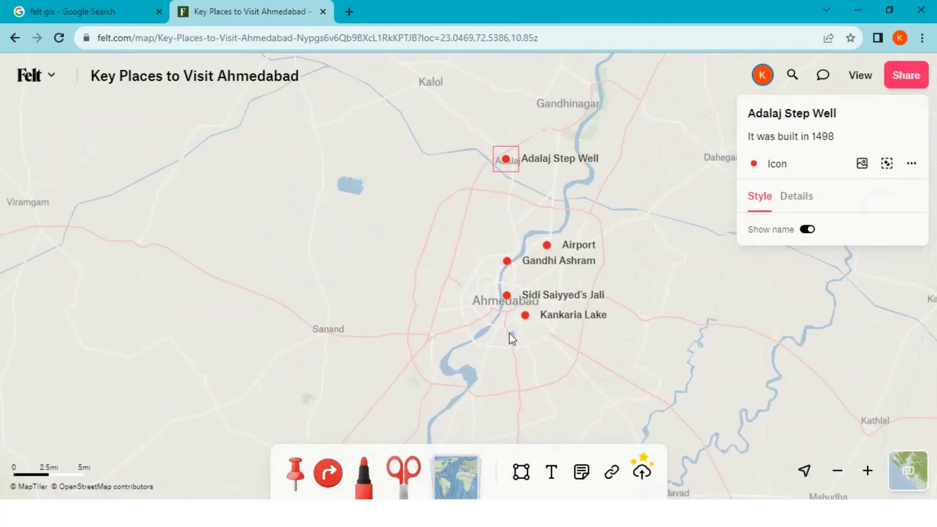
Draw a green driving route from the Airport pin to the Gandhi Ashram pin
click(329, 470)
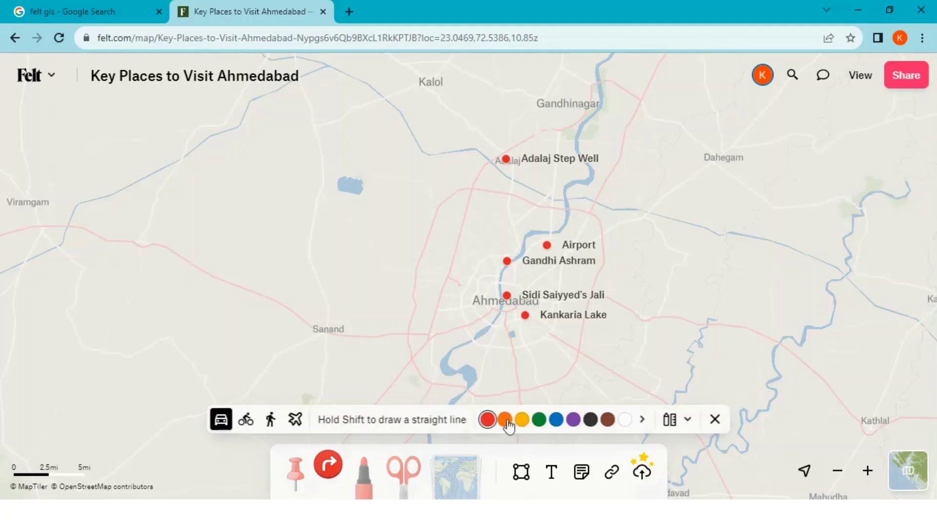
click(539, 419)
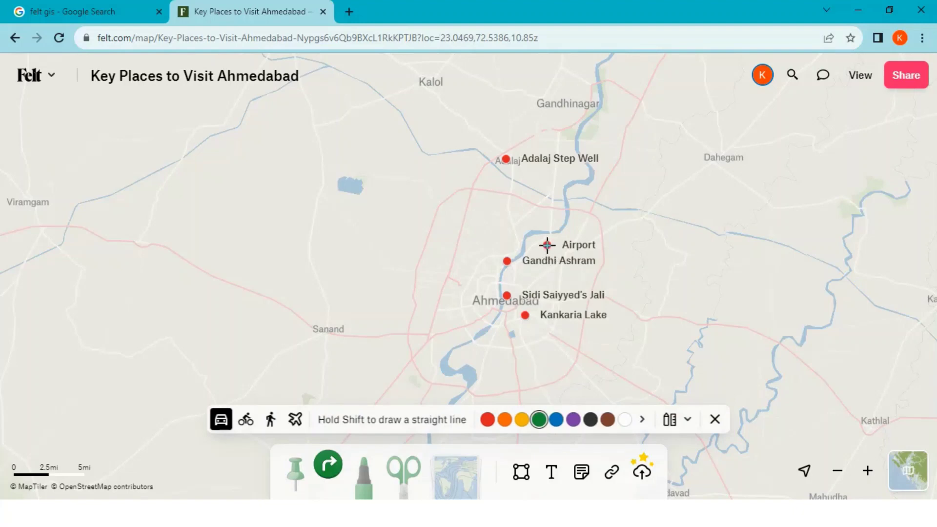
mouse_move(547, 245)
mouse_down()
mouse_move(513, 245)
mouse_move(506, 257)
mouse_up()
click(506, 262)
right_click(508, 264)
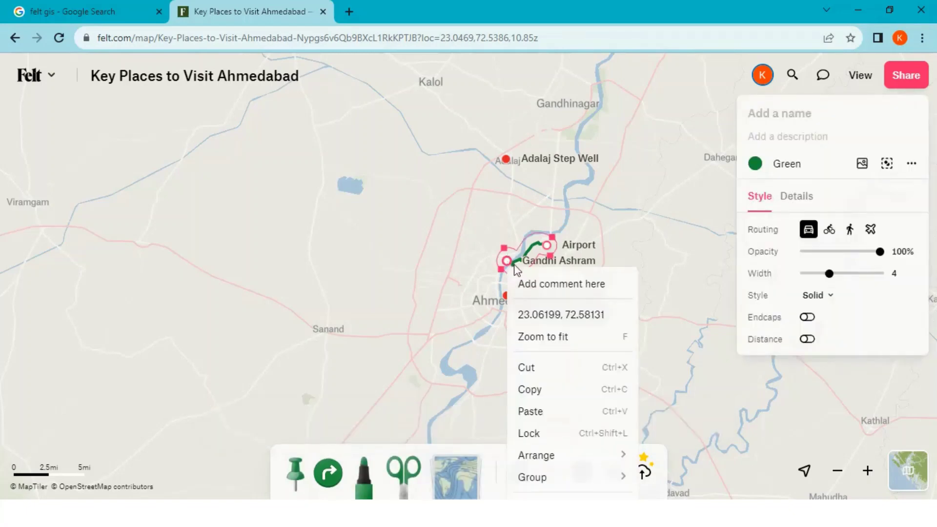
Name the green route "Route 1: Airport to Gandhi Ashram"
click(775, 113)
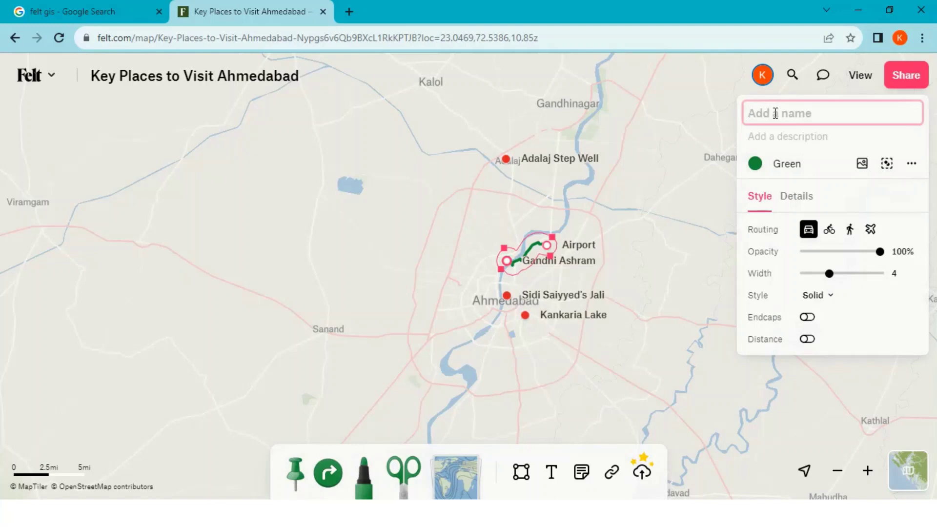
text(Airport to Gan)
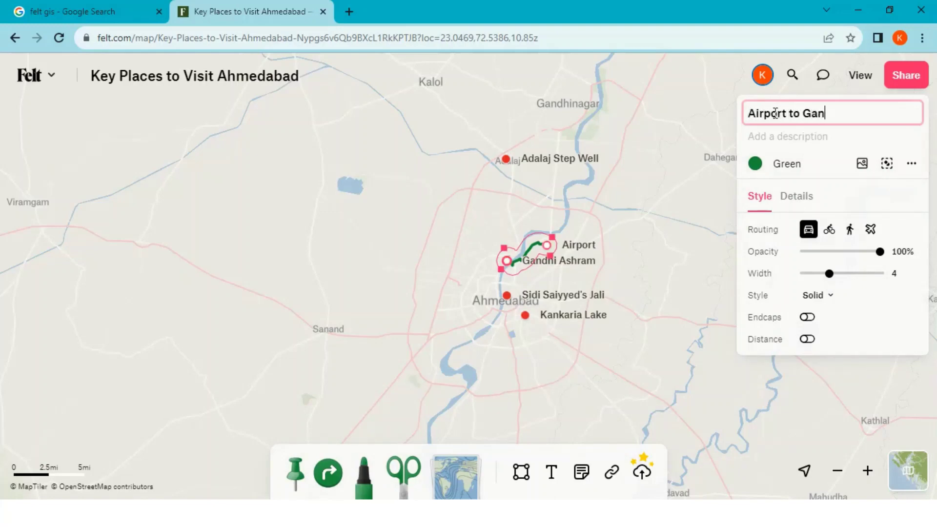
text(dhi Ashram)
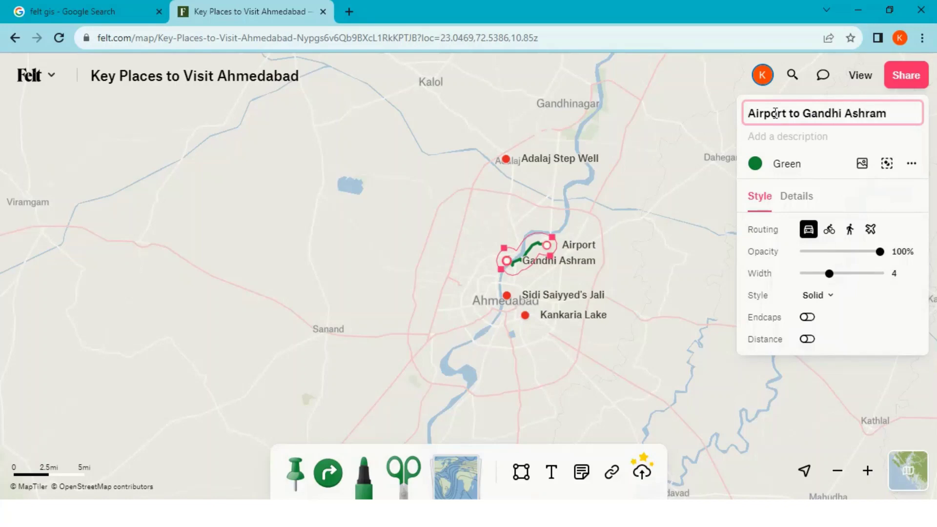
key(Home)
text(Route )
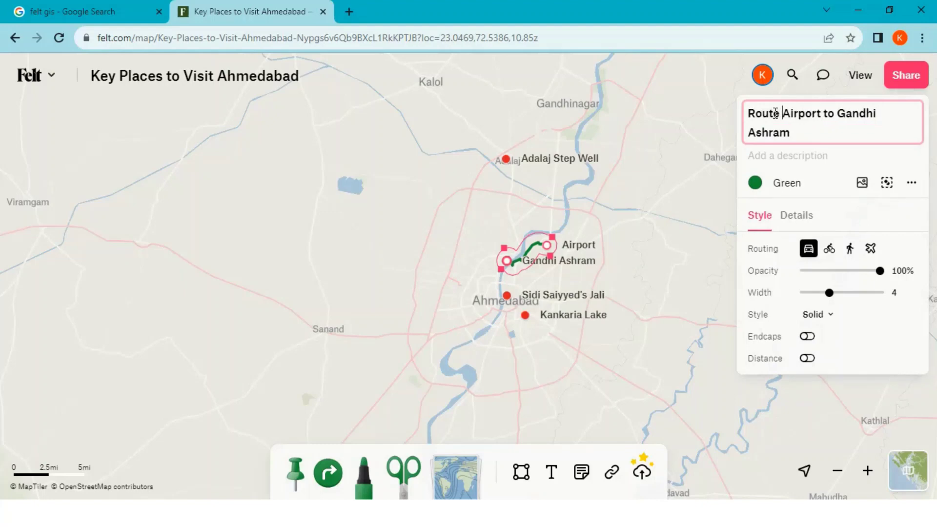
text(1:)
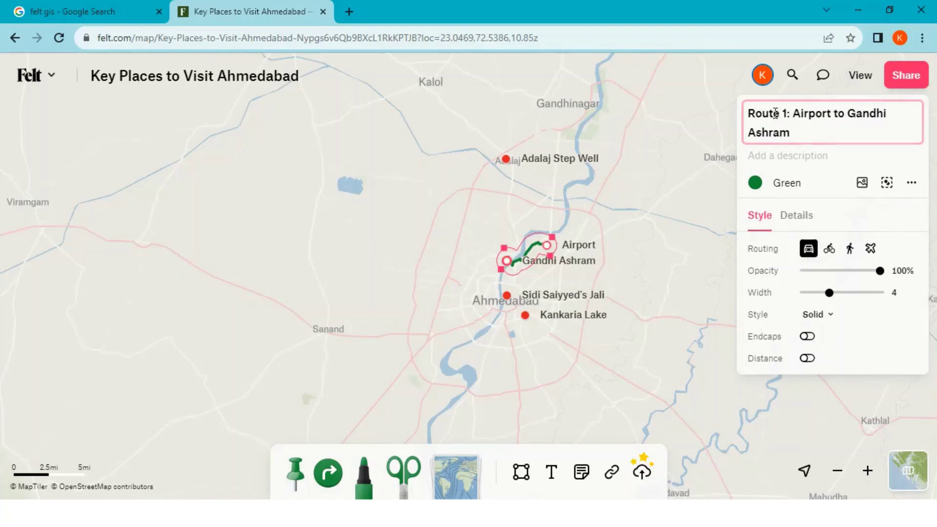
key(Return)
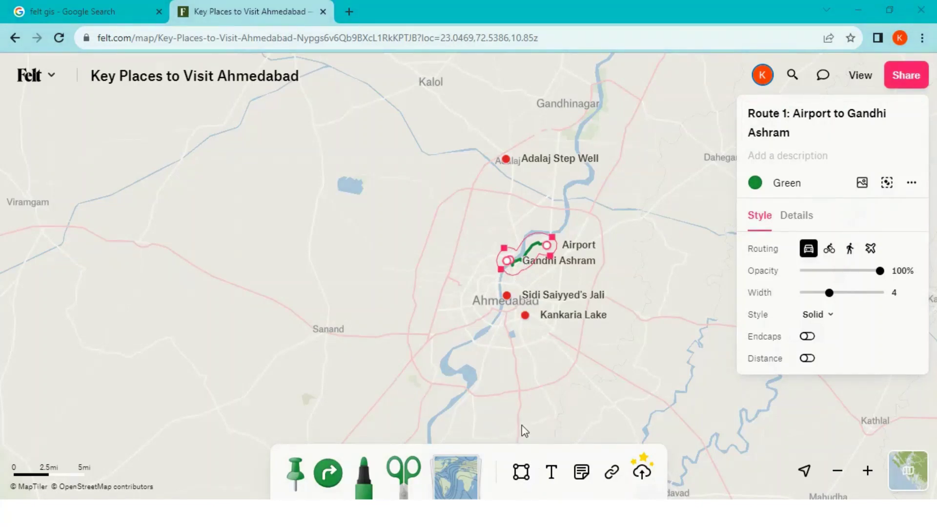
Draw a closed yellow polygon of about 1.8 acres around the eastern Jamalpur Market buildings, beside the road south of Jamalpur Darwaja
scroll(518, 335, up, 5)
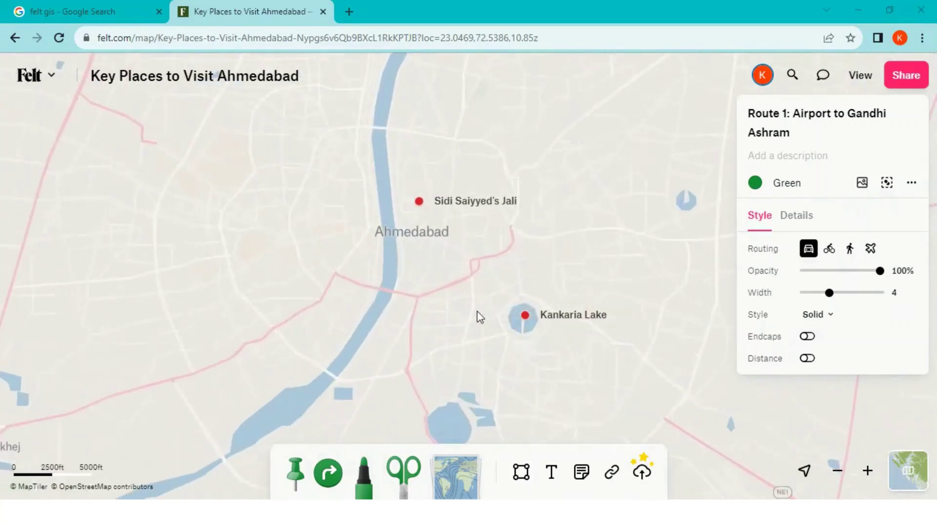
scroll(479, 317, up, 3)
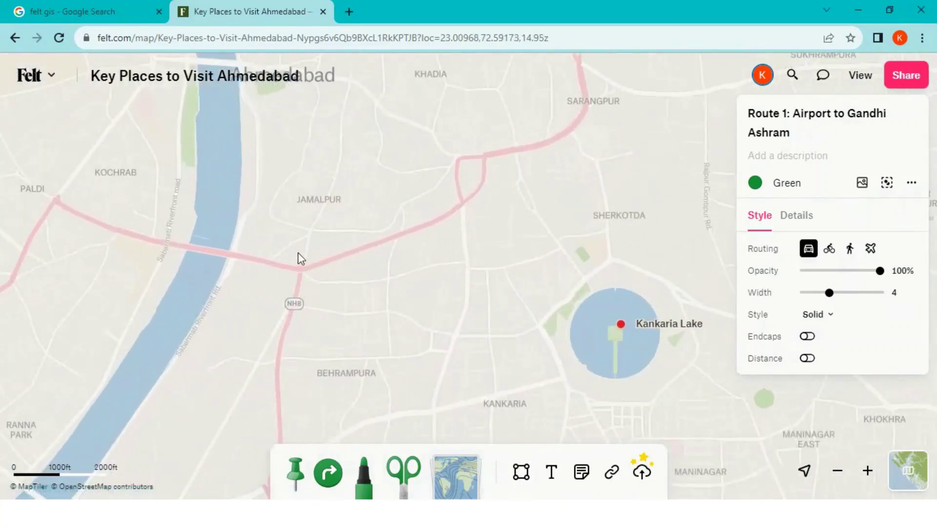
drag(299, 259, 435, 226)
scroll(390, 253, up, 5)
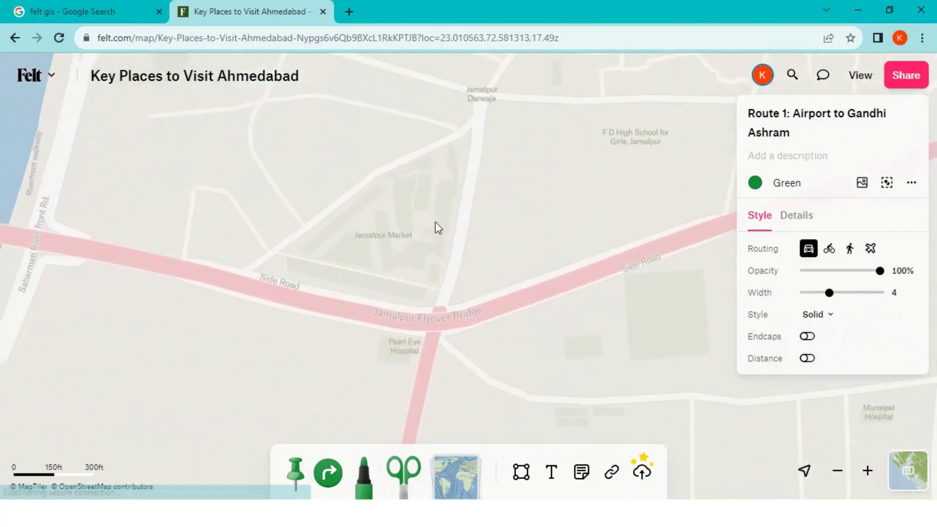
scroll(435, 226, up, 2)
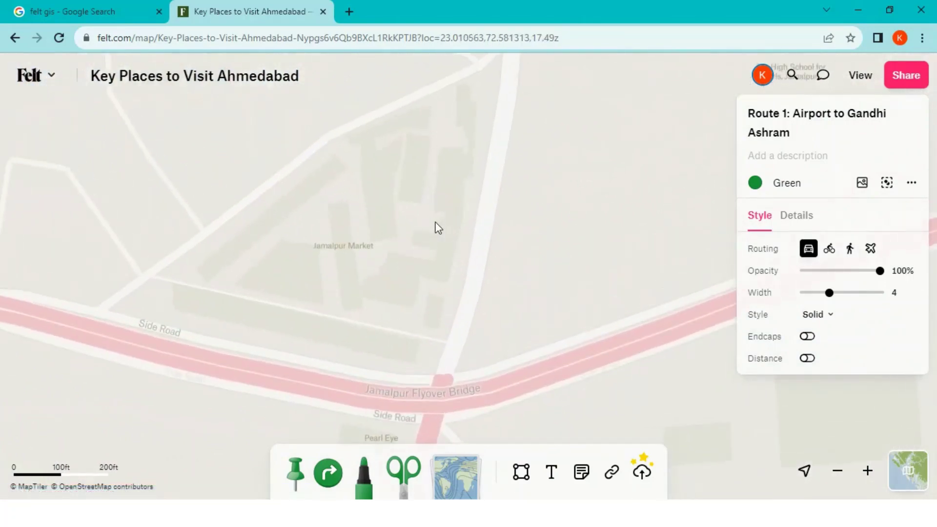
click(521, 479)
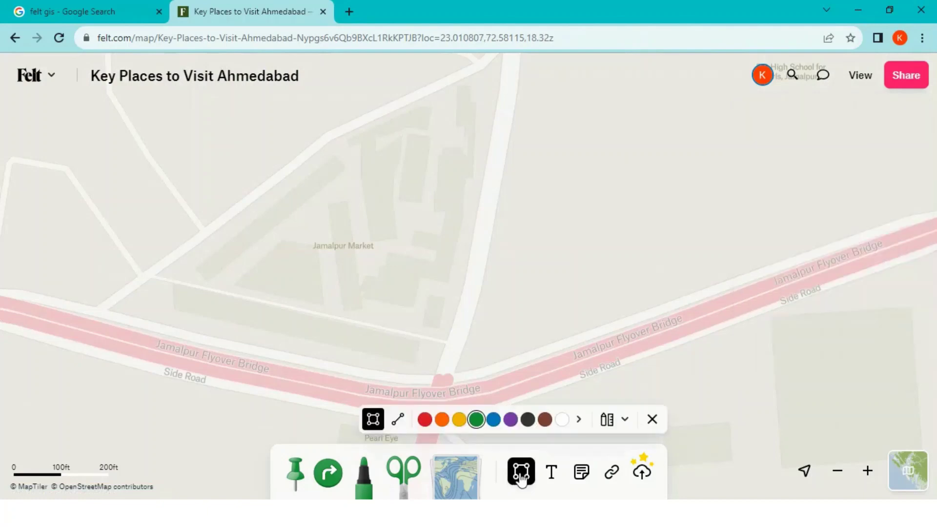
click(459, 421)
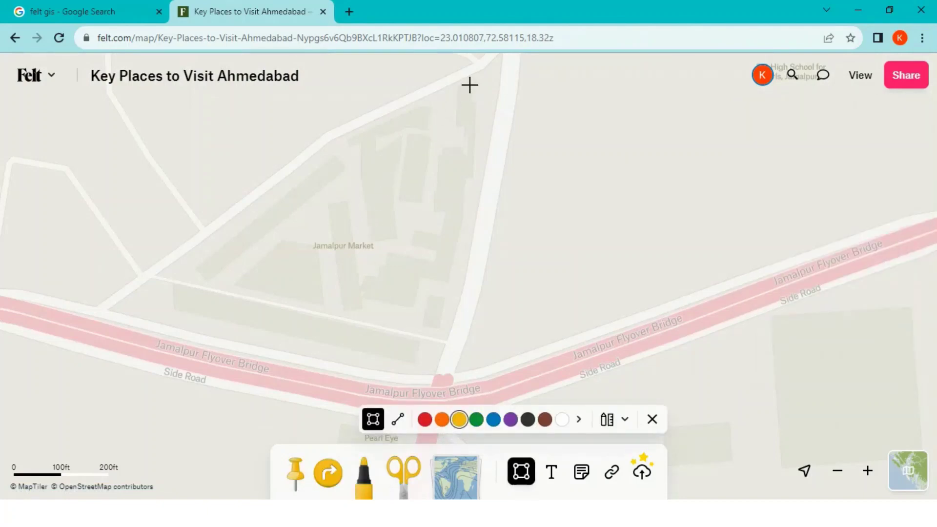
click(494, 67)
click(456, 85)
click(426, 100)
click(393, 116)
click(368, 140)
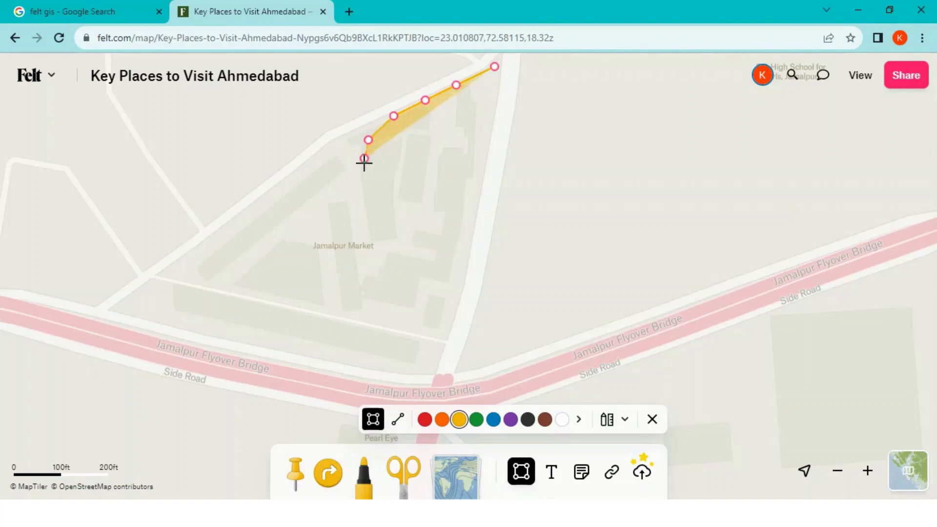
click(362, 181)
click(366, 210)
click(373, 243)
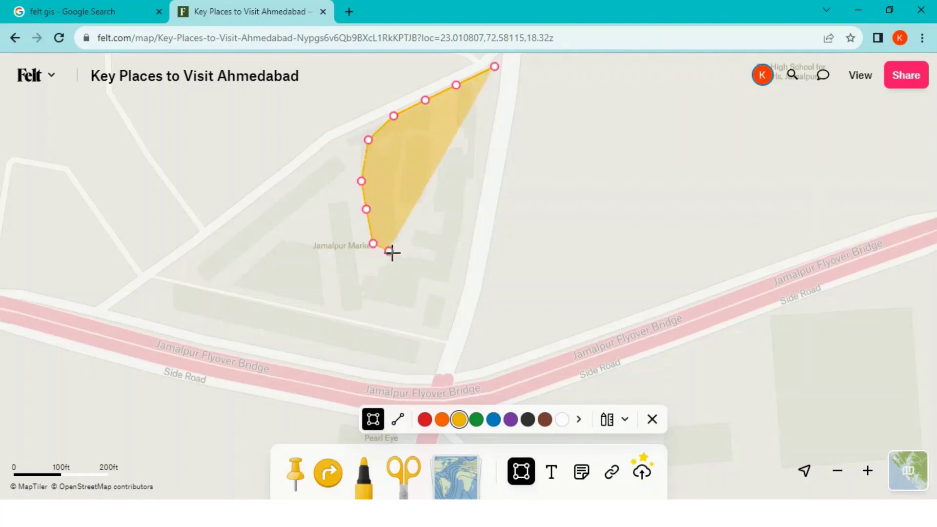
click(402, 255)
click(449, 262)
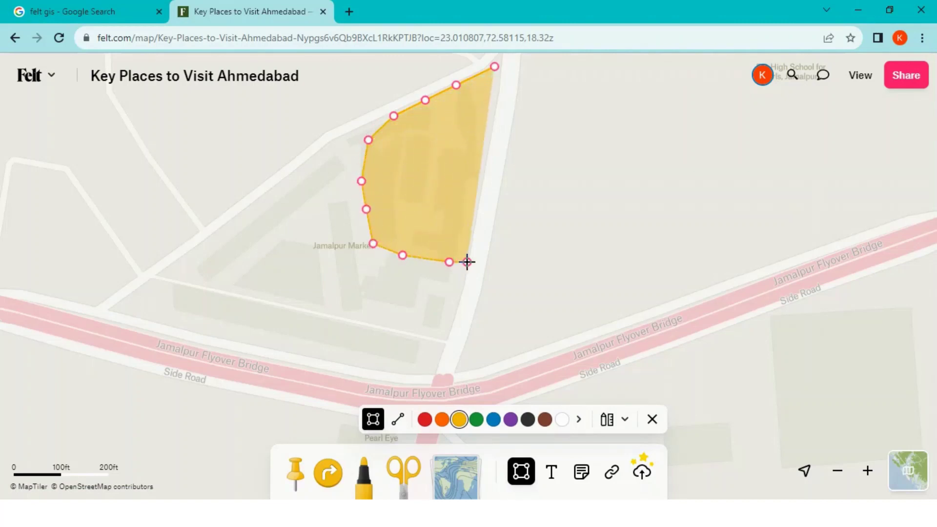
click(467, 262)
click(478, 195)
click(485, 141)
click(492, 96)
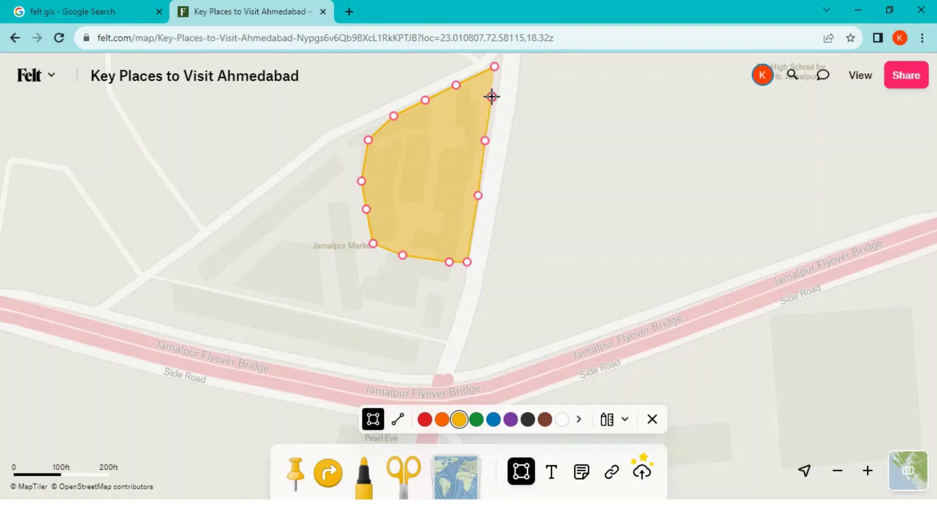
click(495, 67)
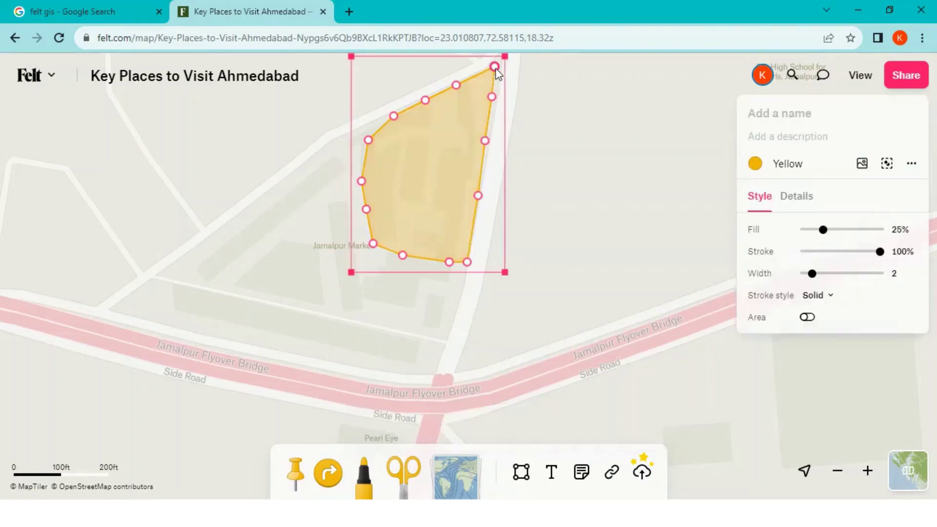
Name the yellow polygon "Shri Jagannath Temple" and give it the description "Built about 450 years ago."
click(770, 116)
text(Sh)
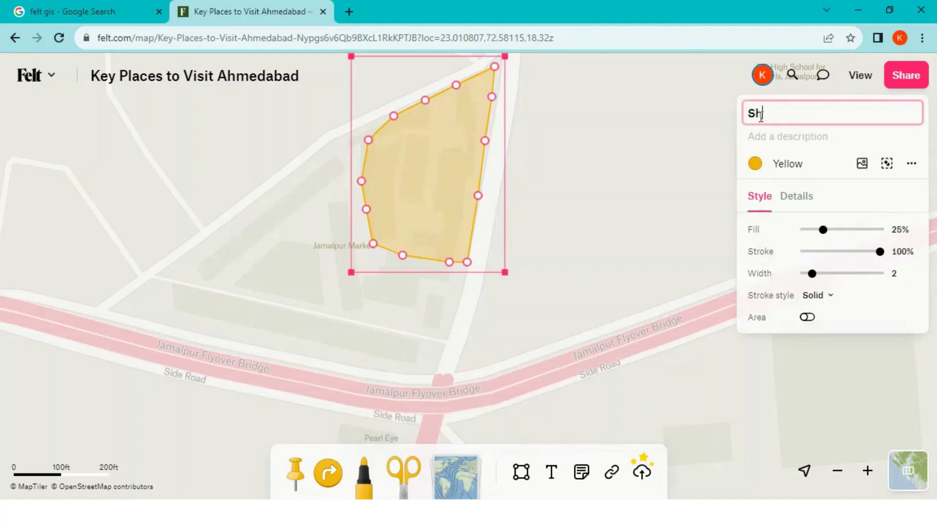
text(ri Jagannath Temple)
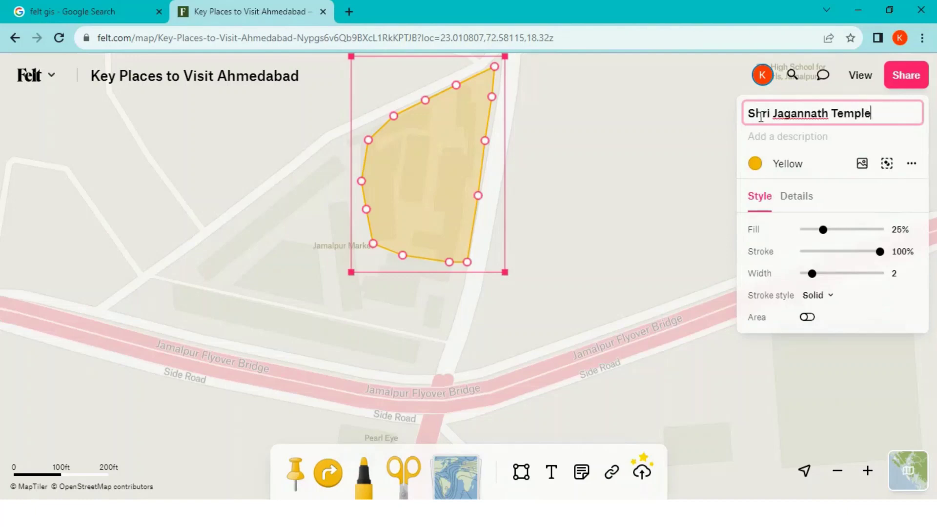
key(Return)
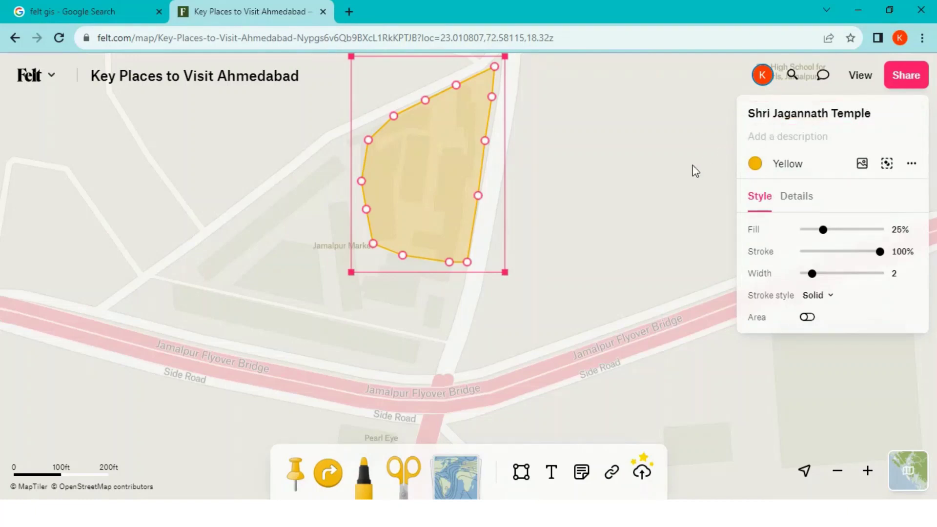
text(Built about 450 years ago.)
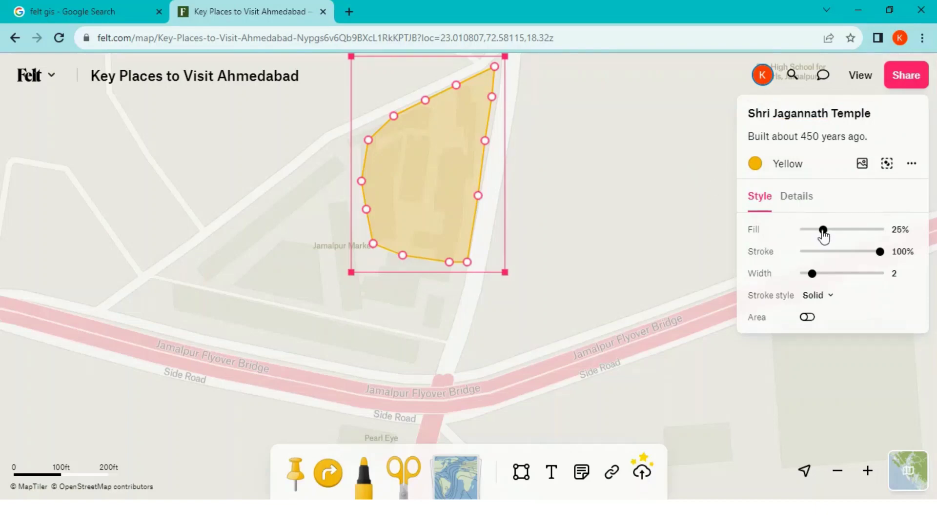
Style the temple polygon with 30% fill, 87% stroke and width 4, and turn on its area label
mouse_move(823, 229)
mouse_down()
mouse_move(848, 229)
mouse_move(827, 230)
mouse_up()
mouse_move(882, 258)
mouse_down()
mouse_move(864, 261)
mouse_move(873, 260)
mouse_up()
click(828, 273)
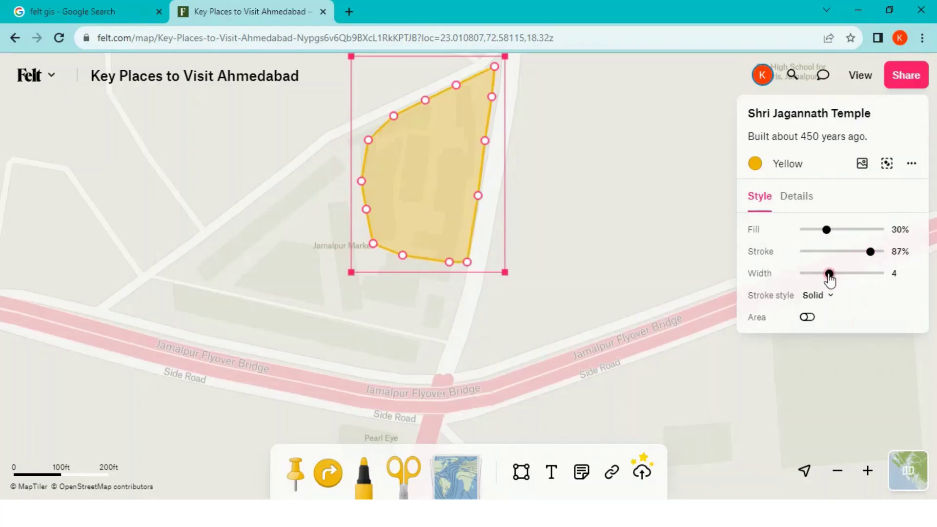
click(807, 318)
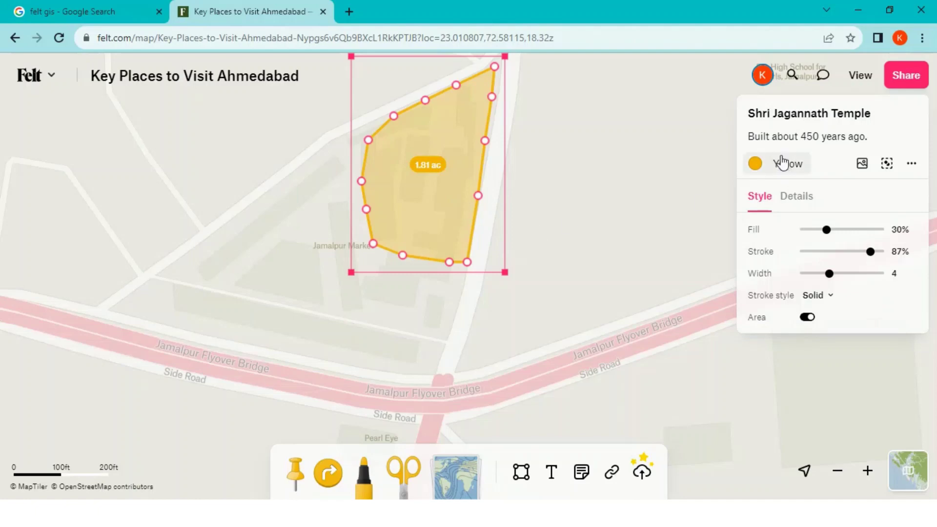
click(575, 246)
Frame the map so that all pins, from Adalaj Step Well to Kankaria Lake, and the green route are in view
scroll(575, 246, down, 5)
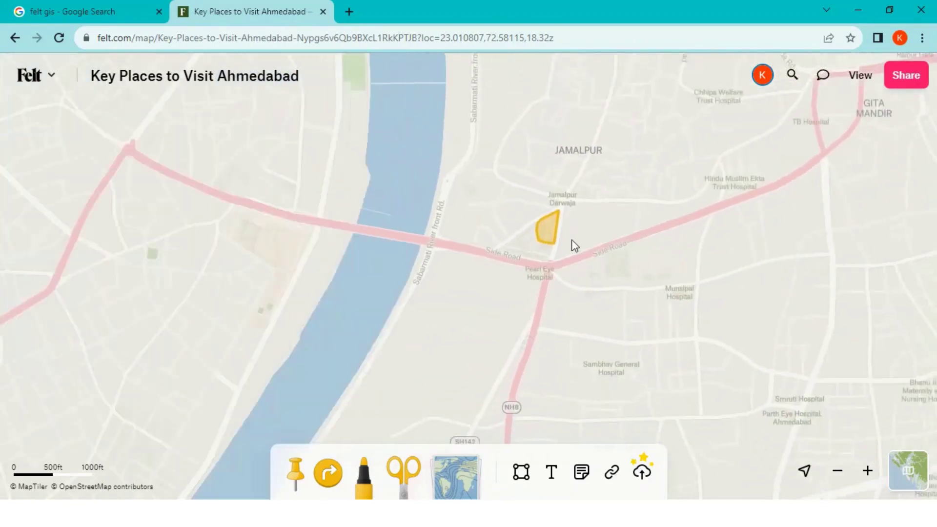
scroll(574, 244, down, 8)
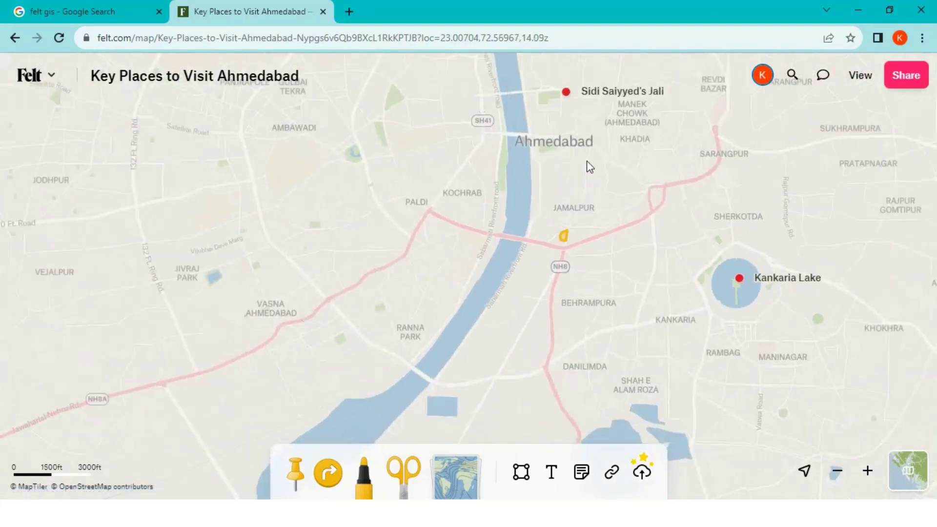
scroll(588, 162, down, 6)
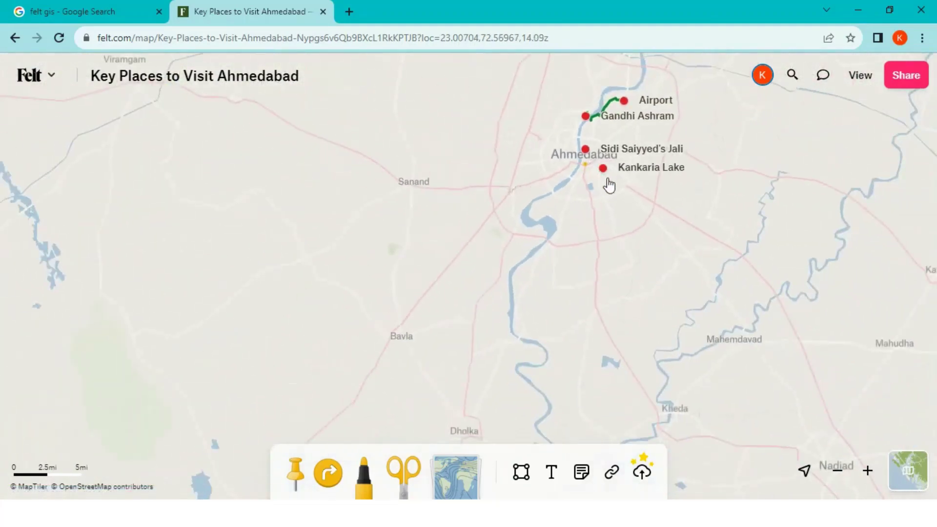
scroll(609, 186, down, 6)
drag(619, 153, 570, 269)
scroll(575, 243, up, 3)
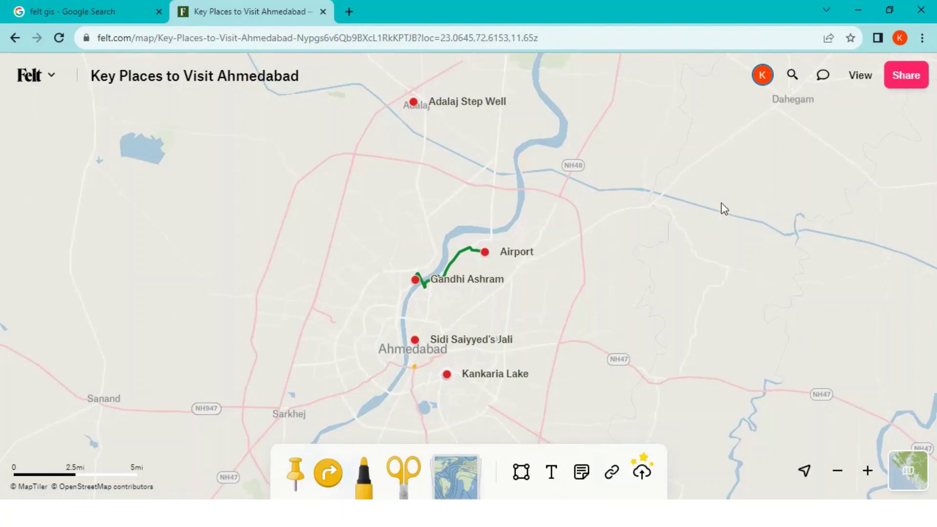
Draft an Editor invitation with the collaborator's e-mail in the sharing settings and look through the role and public access options
click(903, 90)
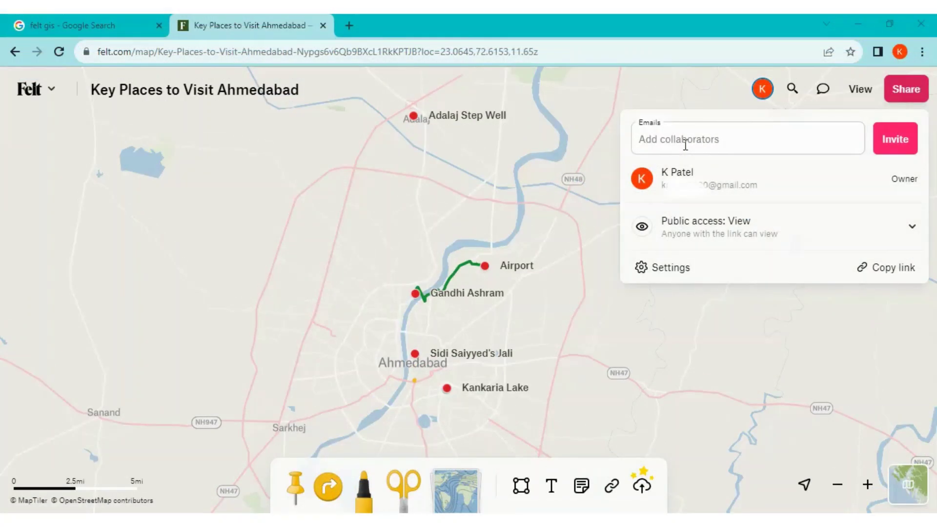
text(kpatel)
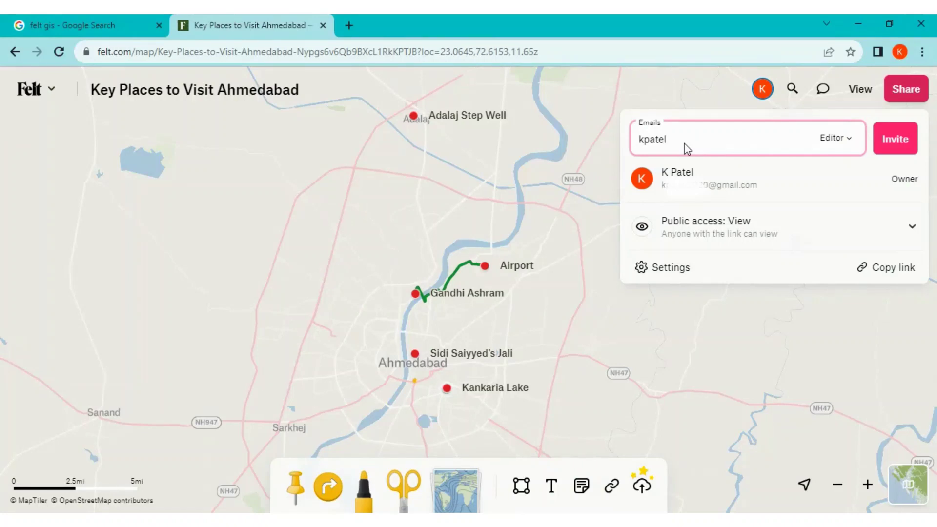
text(****@gmail.com)
click(849, 144)
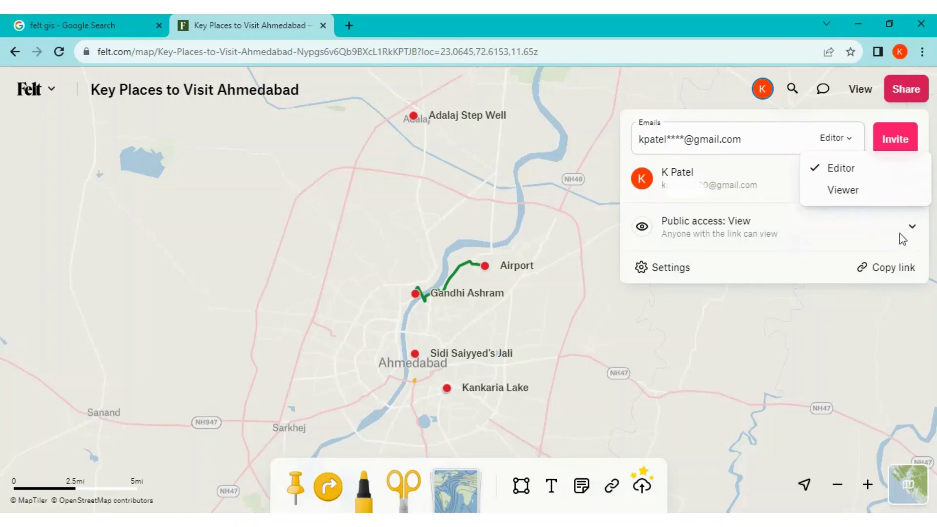
click(912, 234)
click(912, 235)
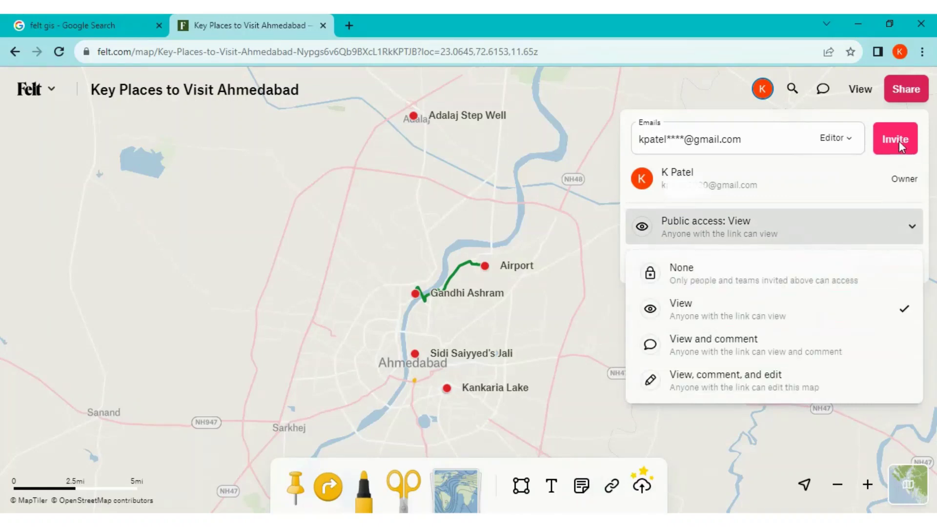
click(591, 151)
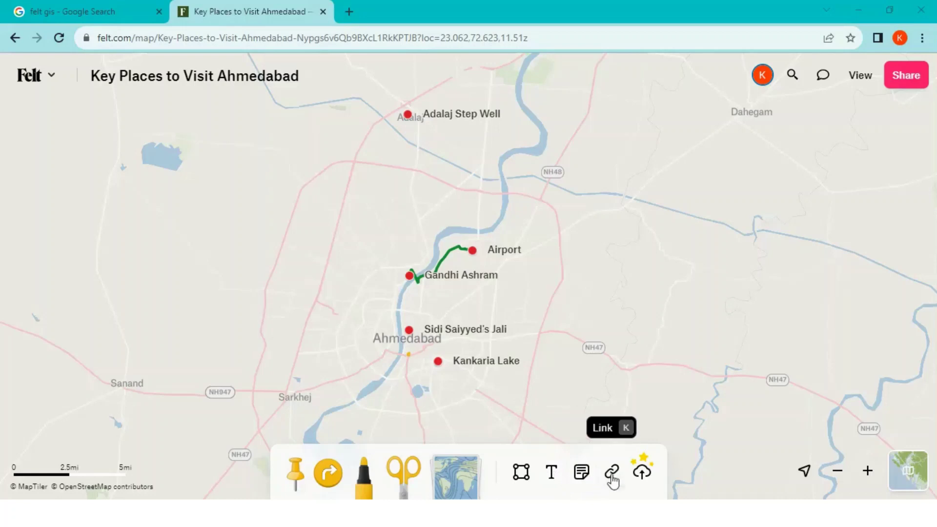
click(552, 480)
click(508, 423)
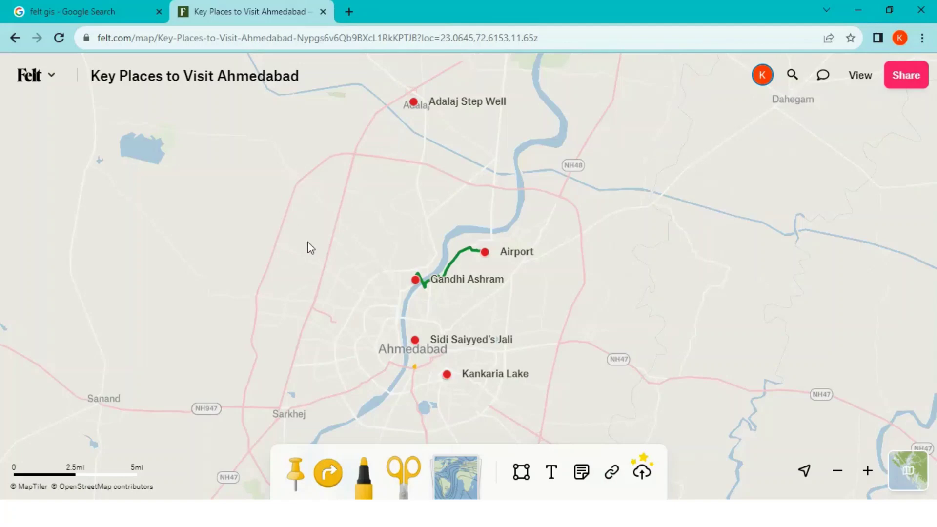
scroll(310, 242, up, 2)
scroll(315, 241, down, 2)
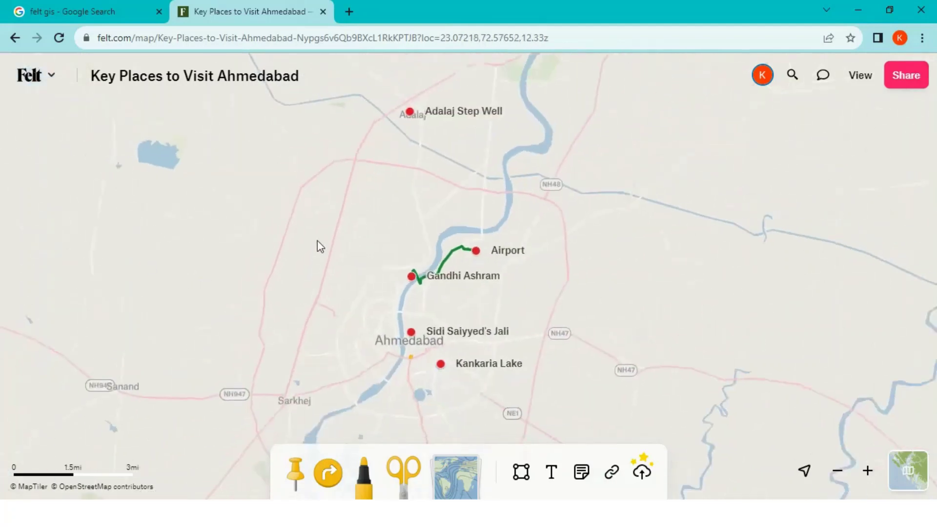
Download the Ahmedabad map as an image and open the downloaded picture for viewing
click(51, 78)
mouse_move(44, 292)
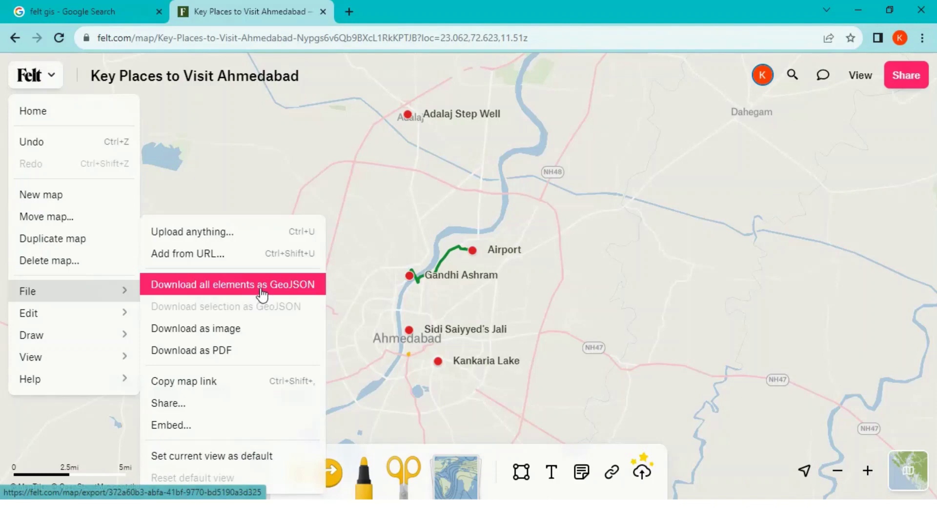
click(238, 336)
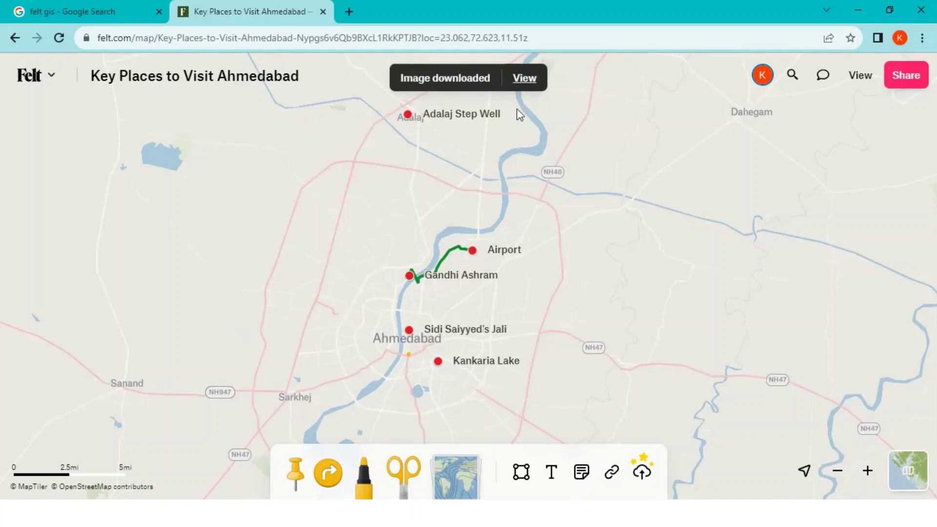
click(524, 79)
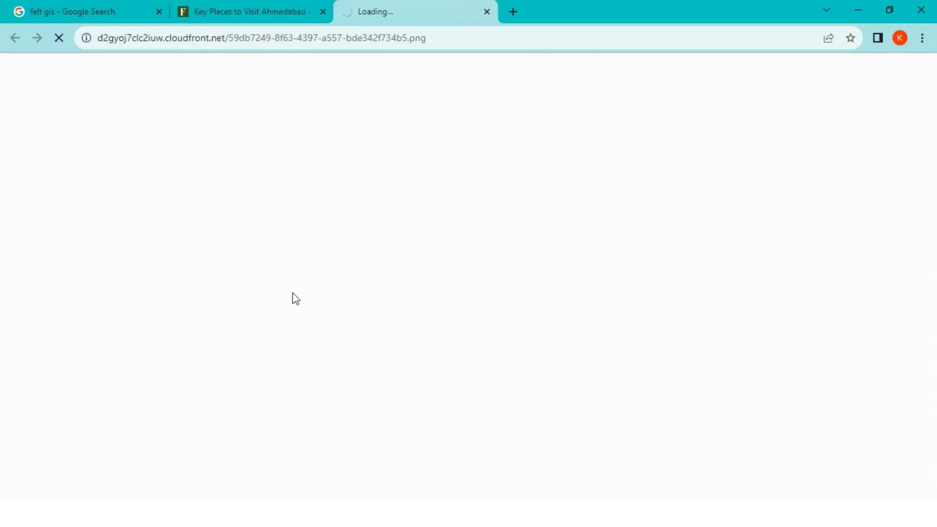